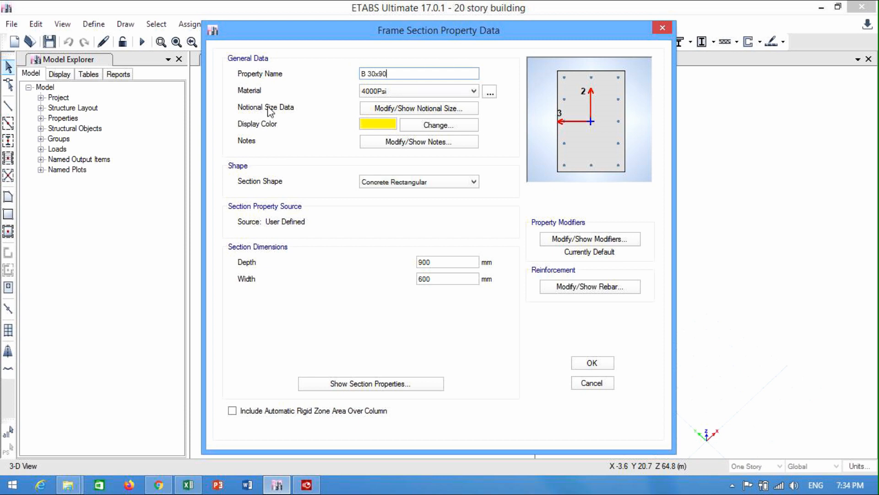
- Assign material C30 to the B 30x90 beam section and set its width to 300 mm
left_click(472, 93)
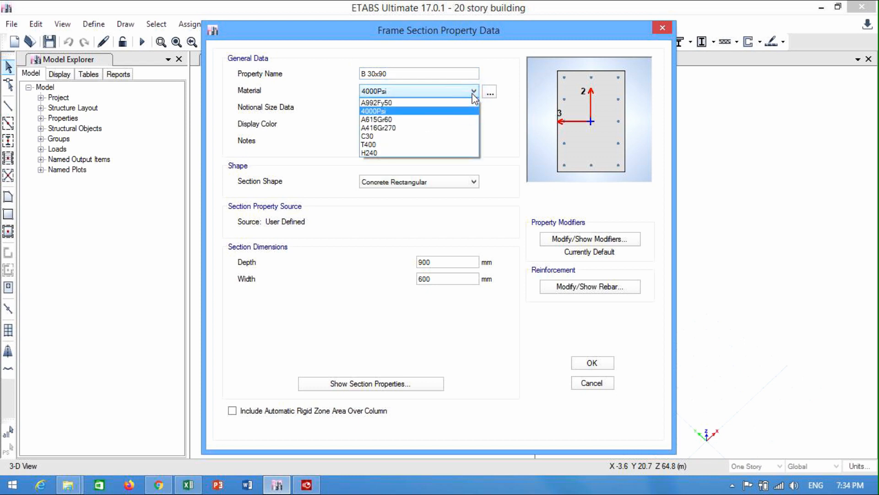
left_click(368, 137)
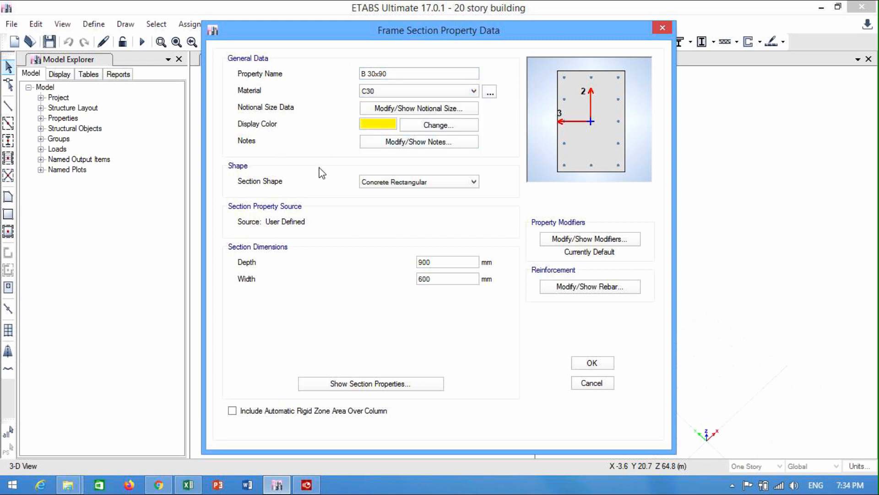
double_click(436, 274)
type("3")
- Configure the beam's reinforcement as M3 Design Only (Beam), with T400 longitudinal bars and H240 confinement bars
left_click(568, 291)
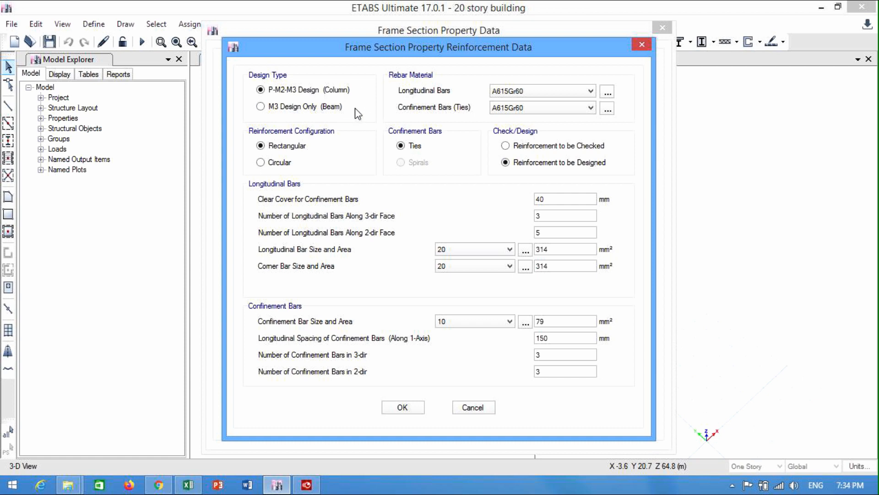
left_click(261, 106)
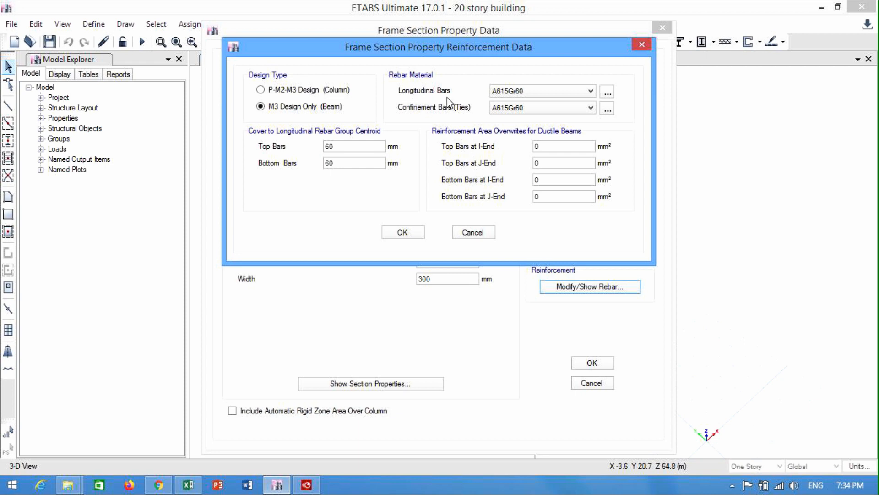
left_click(533, 92)
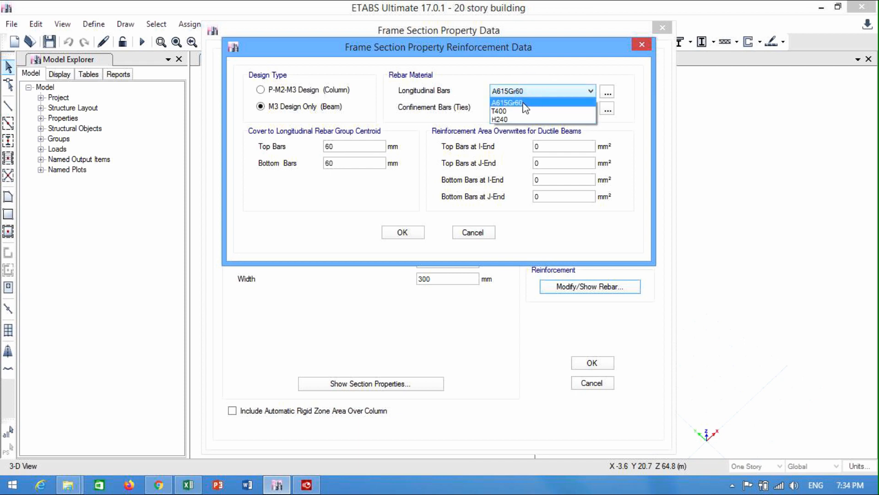
left_click(499, 110)
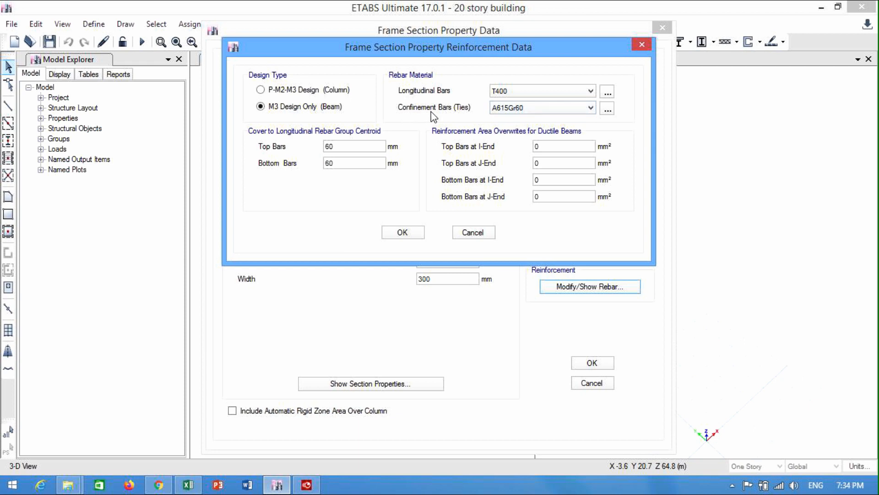
left_click(501, 109)
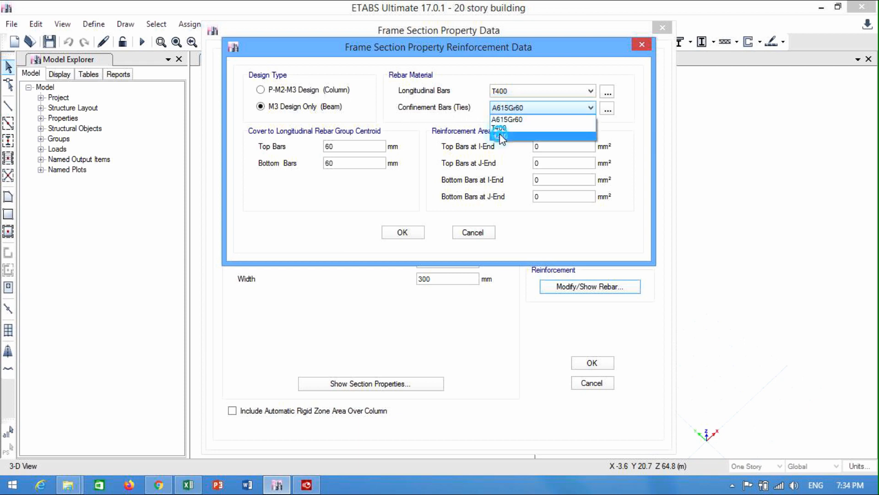
left_click(499, 133)
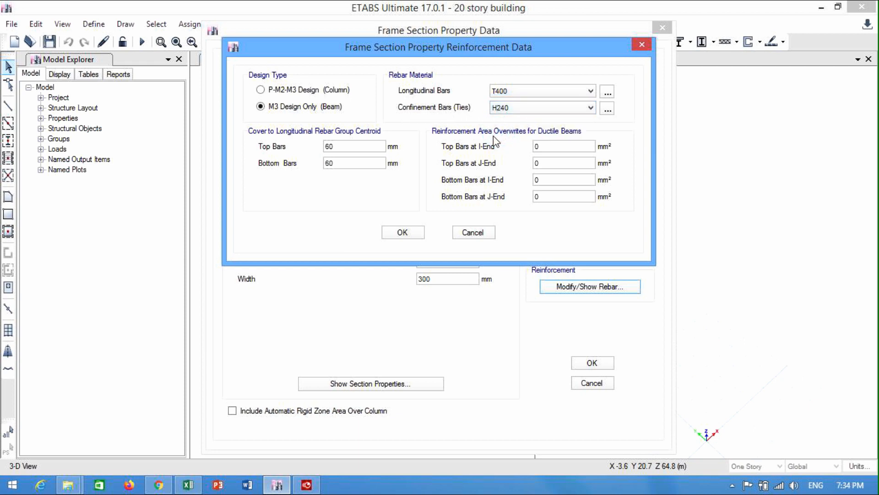
left_click(403, 232)
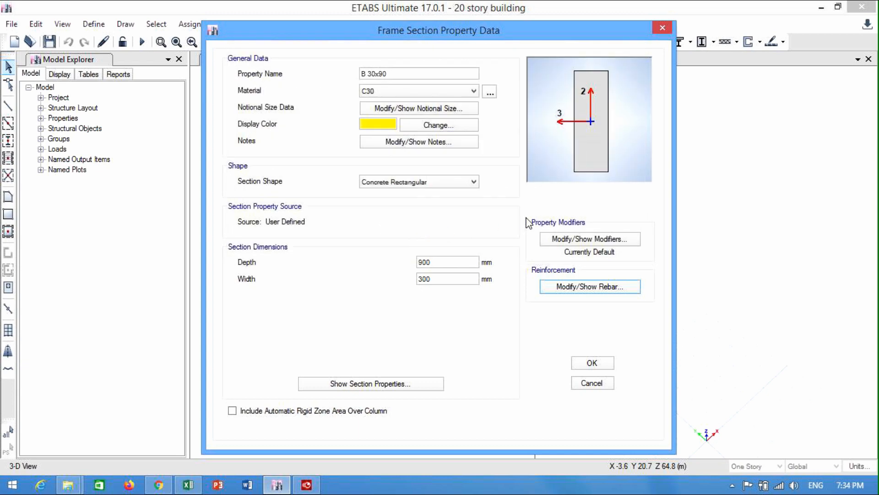
- Open the beam section's stiffness modifiers, and in Chrome search Google for "stiffness modification factor aci"
left_click(584, 239)
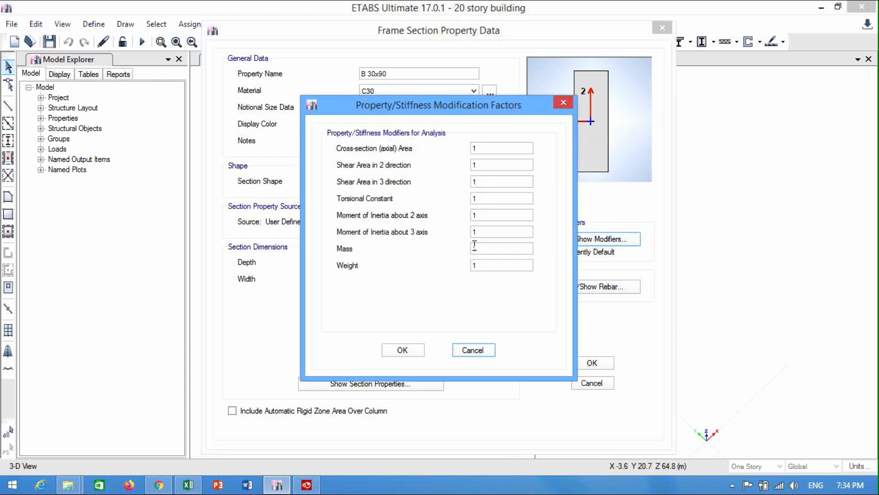
left_click(158, 485)
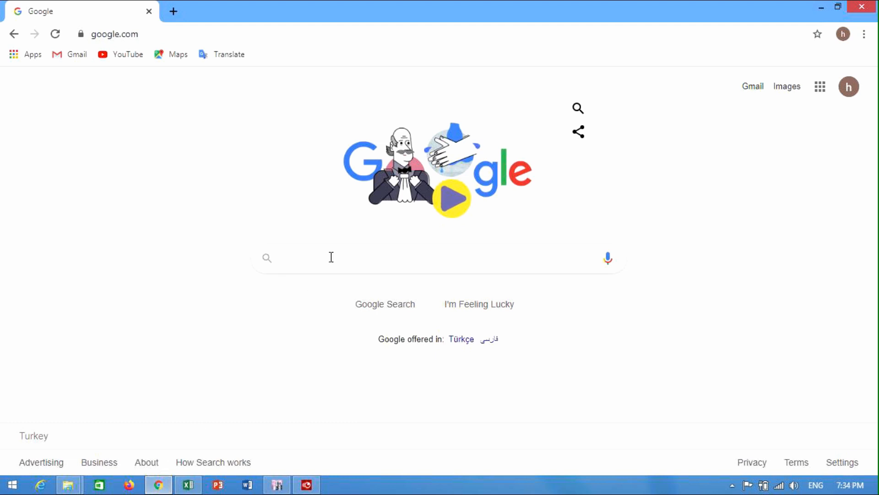
left_click(331, 256)
type("stif")
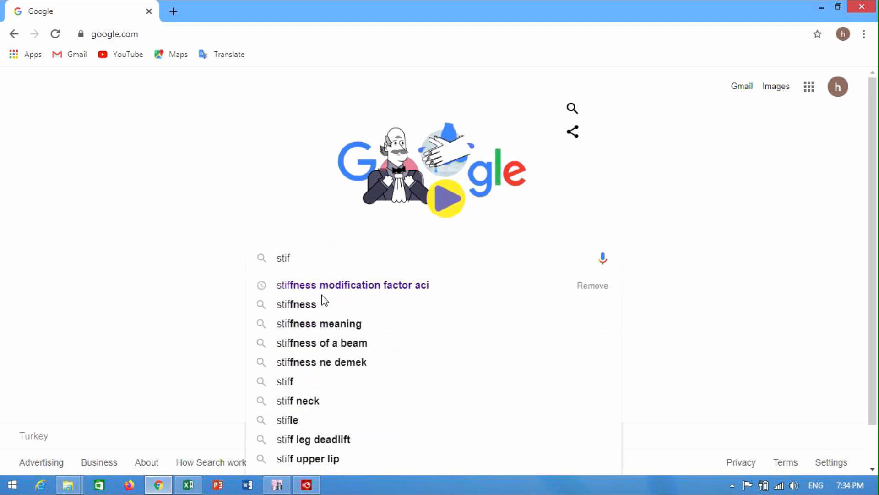
left_click(393, 291)
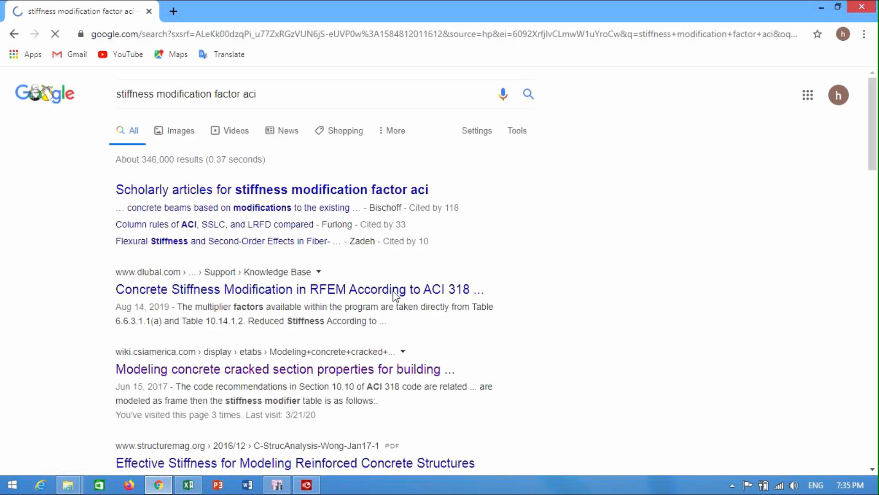
- Open the CSI Knowledge Base article on modeling concrete cracked section properties and examine its summary table of stiffness modifiers
left_click(151, 369)
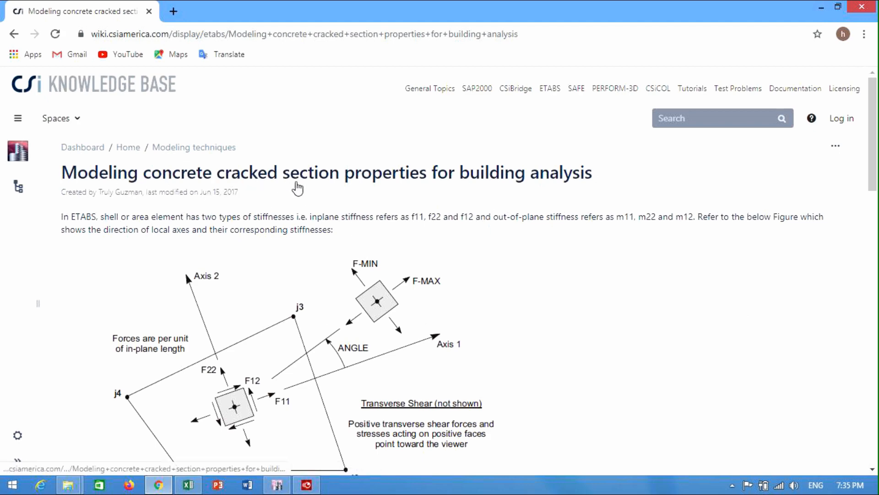
scroll(499, 285, "down", 2)
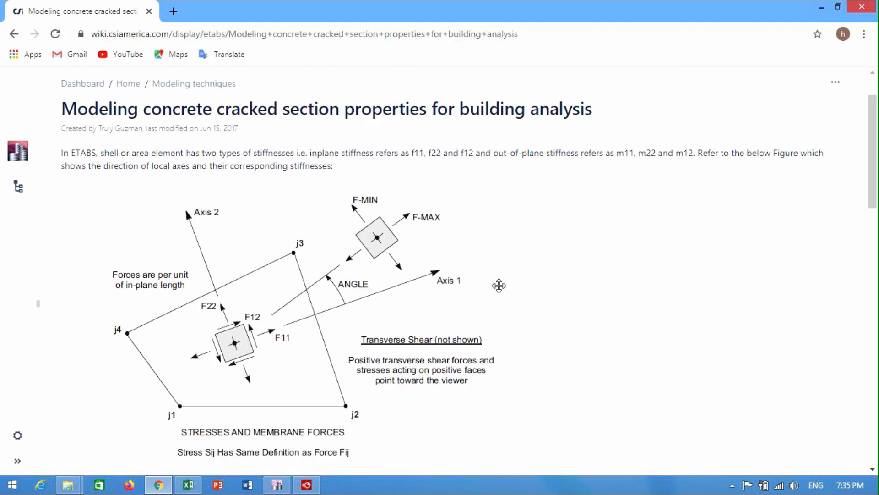
scroll(499, 285, "down", 18)
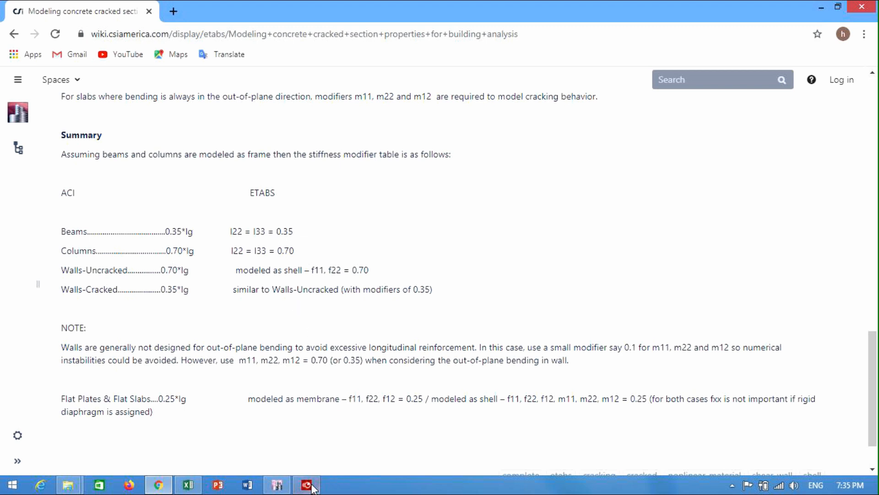
- Back in ETABS, set the beam's moment of inertia modifiers about both axes to 0.35 and torsional constant to 0.01, and save the section
left_click(291, 489)
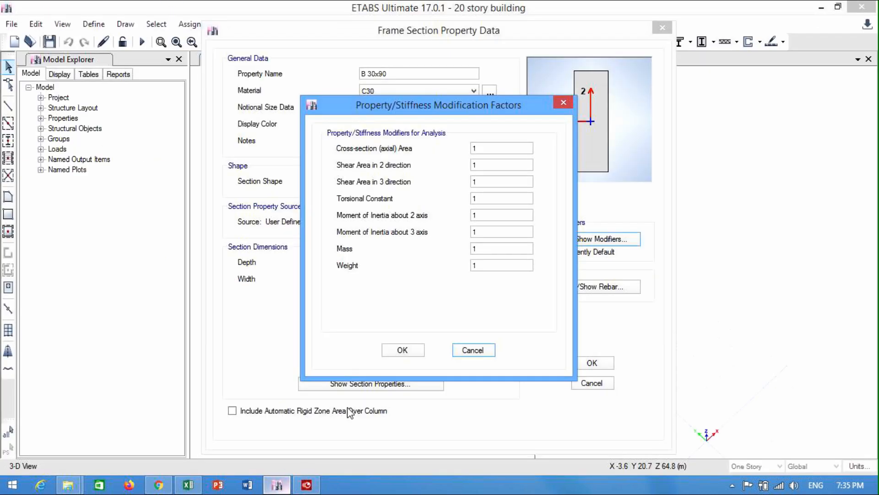
double_click(488, 216)
type("0.35")
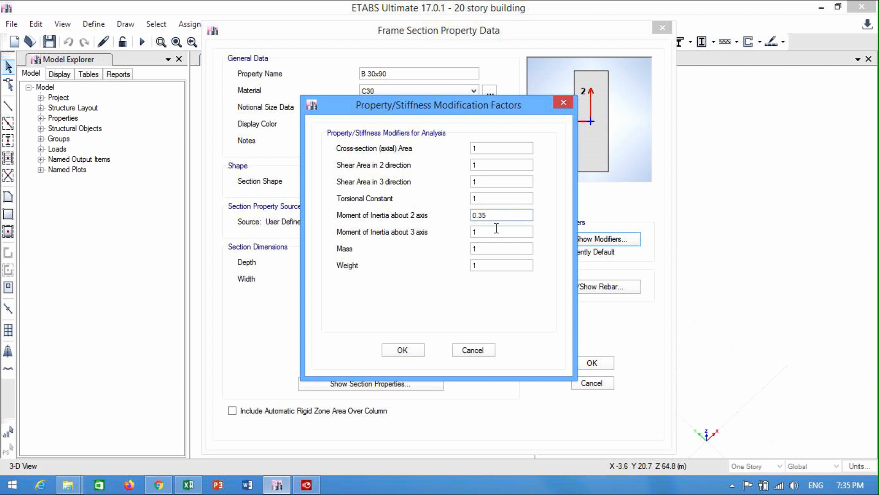
double_click(497, 228)
type("0.35")
double_click(483, 198)
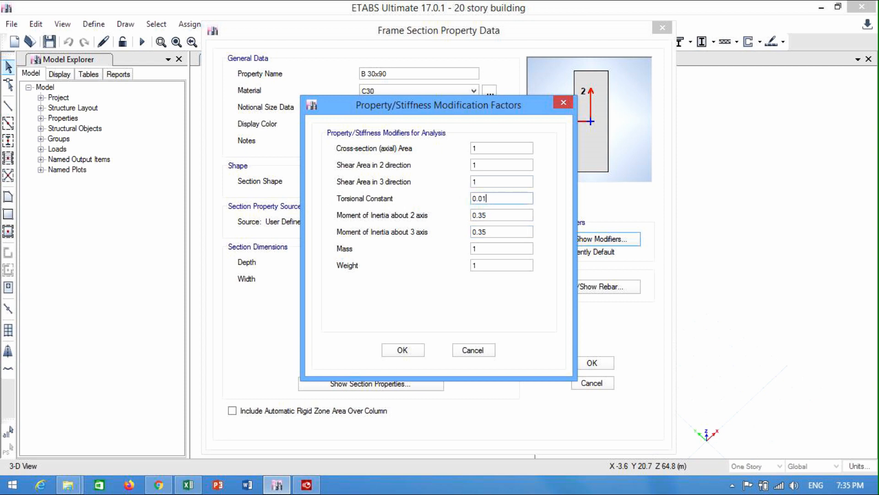
left_click(403, 350)
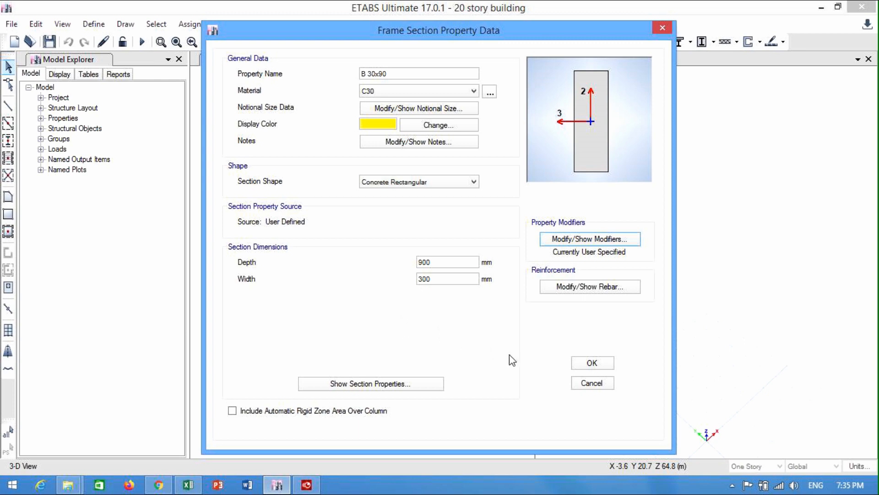
left_click(601, 364)
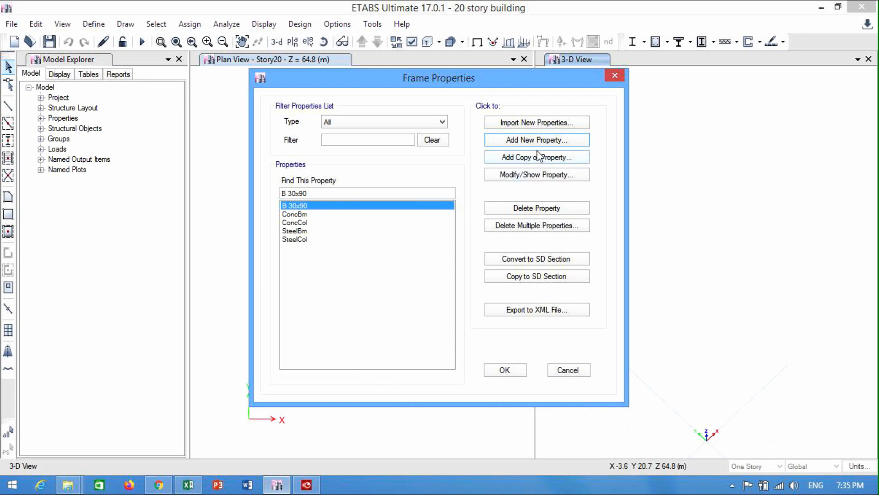
- Add a new concrete rectangular frame section named C 70x100 with material C30
left_click(524, 140)
left_click(221, 213)
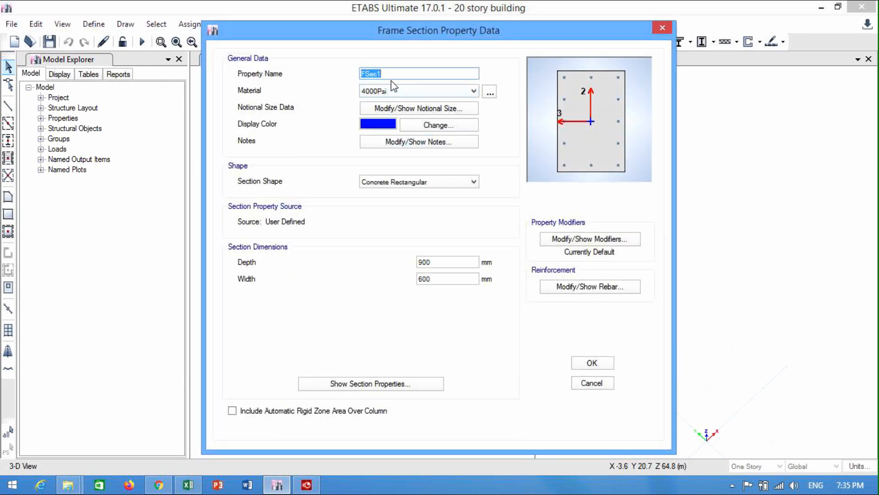
type("C 70x100")
left_click(378, 92)
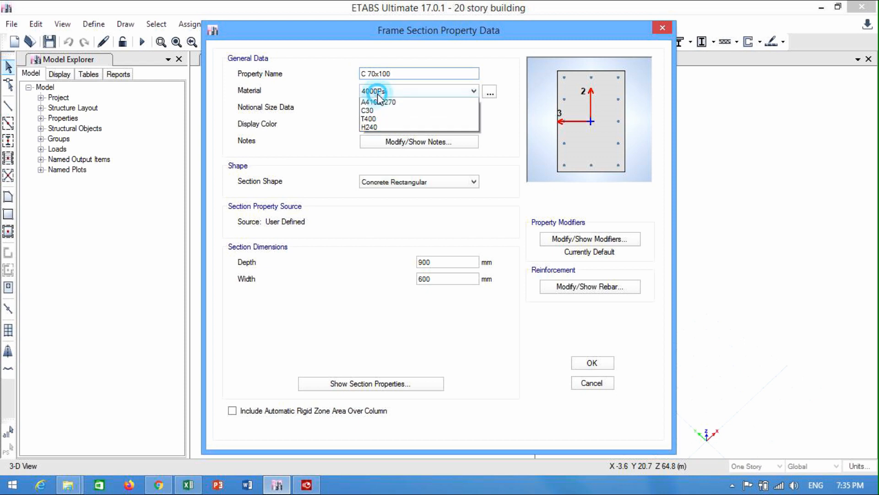
left_click(364, 135)
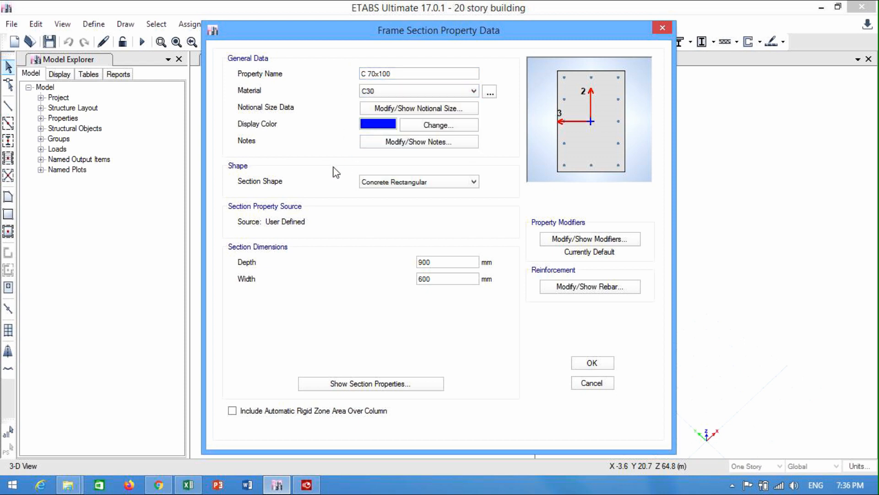
- Set the C 70x100 section's depth to 1000 mm and width to 700 mm
double_click(438, 262)
type("1000")
double_click(438, 277)
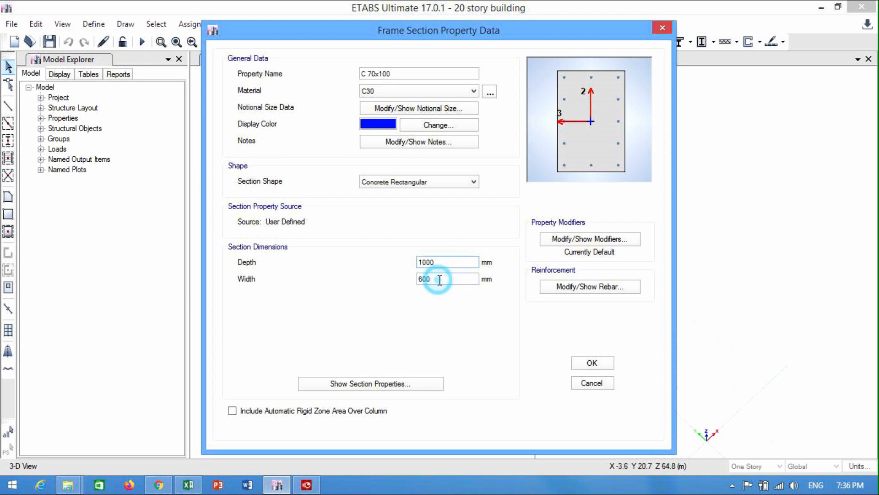
type("70")
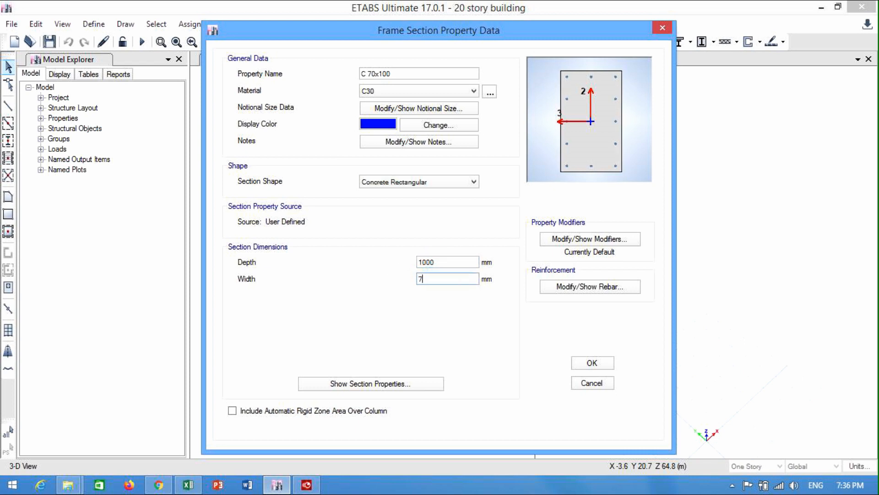
- Set the column's rebar materials to T400 longitudinal bars and H240 ties, with Reinforcement to be Designed
left_click(575, 288)
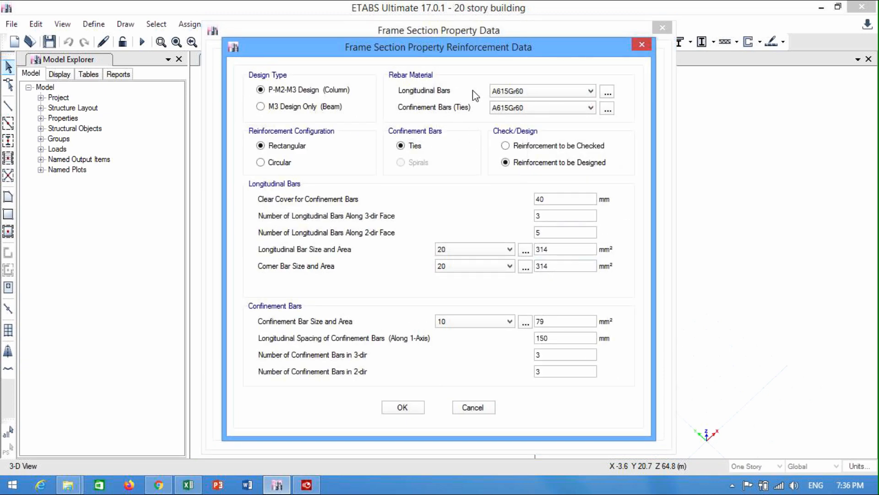
left_click(514, 92)
left_click(507, 111)
left_click(508, 108)
left_click(507, 135)
left_click(541, 163)
left_click(402, 407)
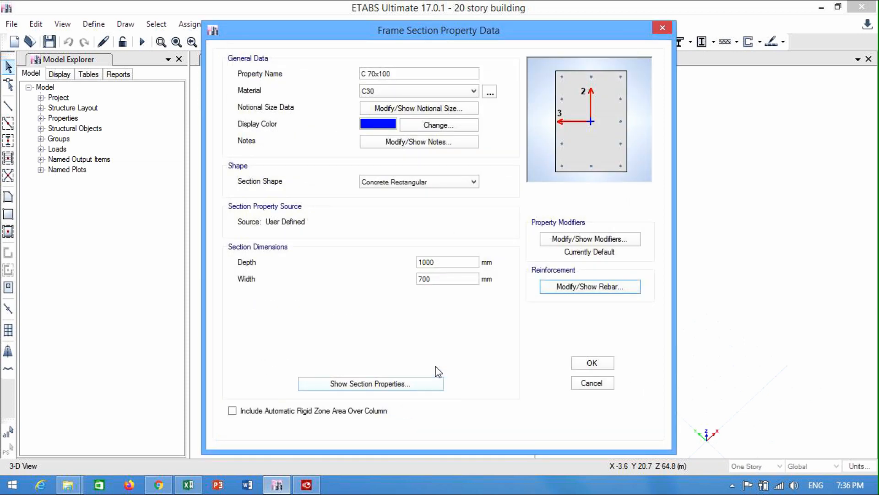
- Consult the column modifiers in the Chrome article, set the ETABS column's moment of inertia modifiers about both axes to 0.7, and save the section
left_click(578, 239)
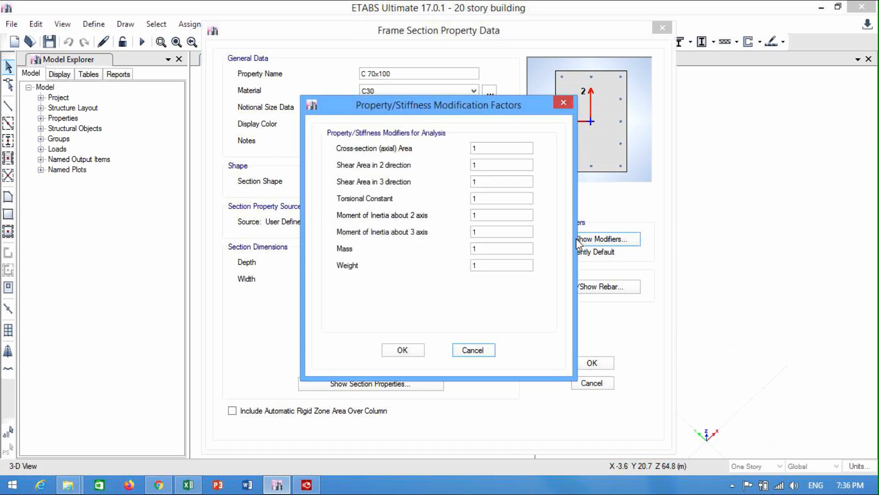
left_click(159, 484)
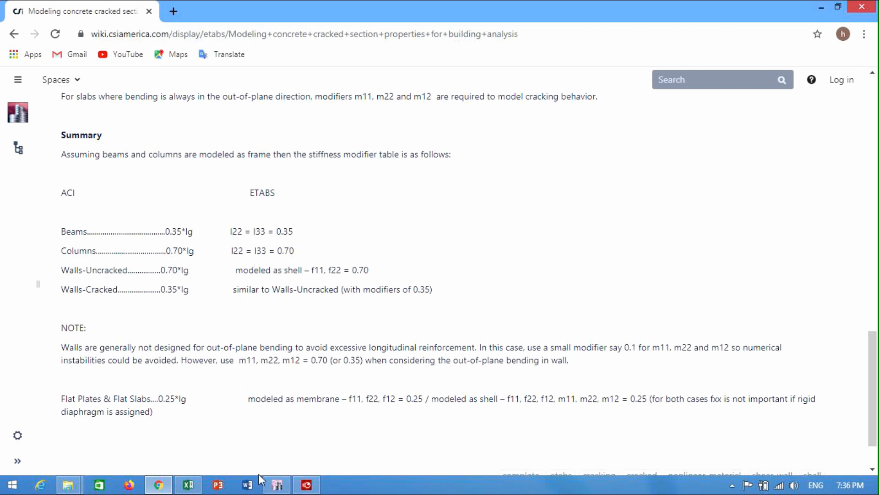
left_click(276, 485)
double_click(501, 214)
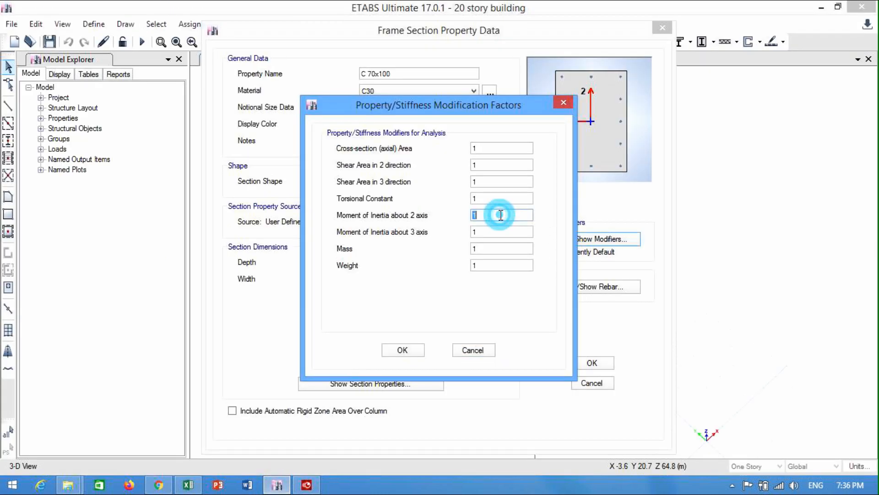
type("0.7")
double_click(495, 231)
type("0.")
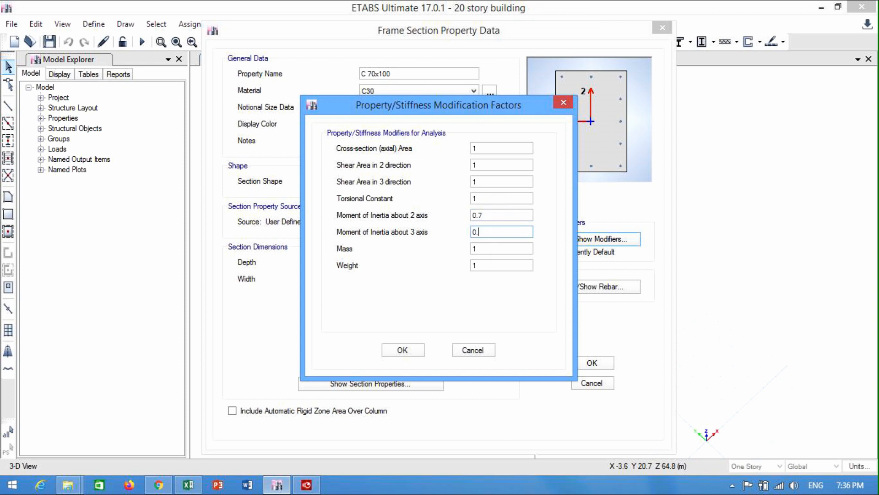
left_click(415, 353)
left_click(581, 364)
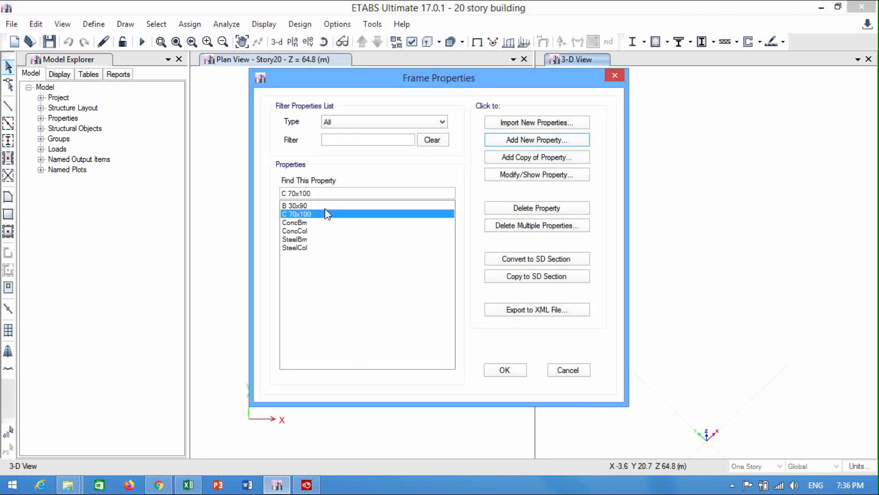
- Copy the C 70x100 section as a new section named C 50x100 and set its width to 500 mm
left_click(507, 159)
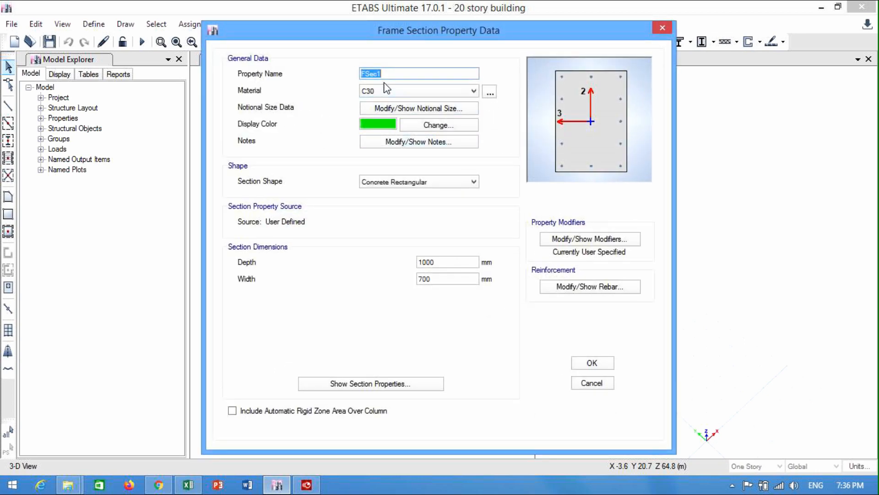
type("C 50x100")
left_click_drag(445, 261, 397, 280)
type("500")
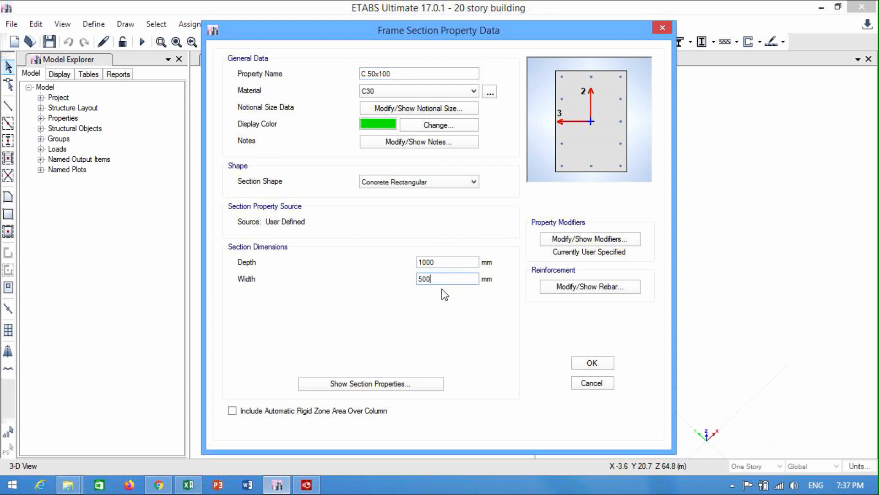
- Review the C 50x100 section's rebar data and stiffness modifiers, accept both as inherited, and save the section
left_click(586, 286)
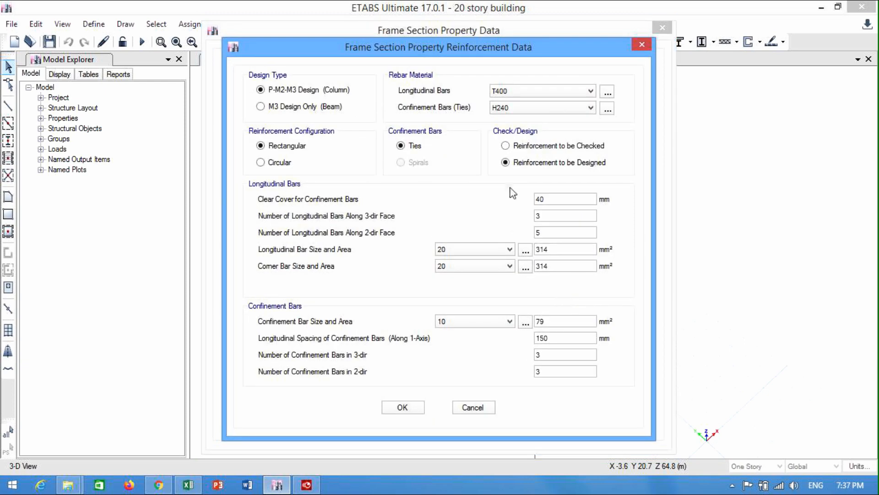
left_click(402, 408)
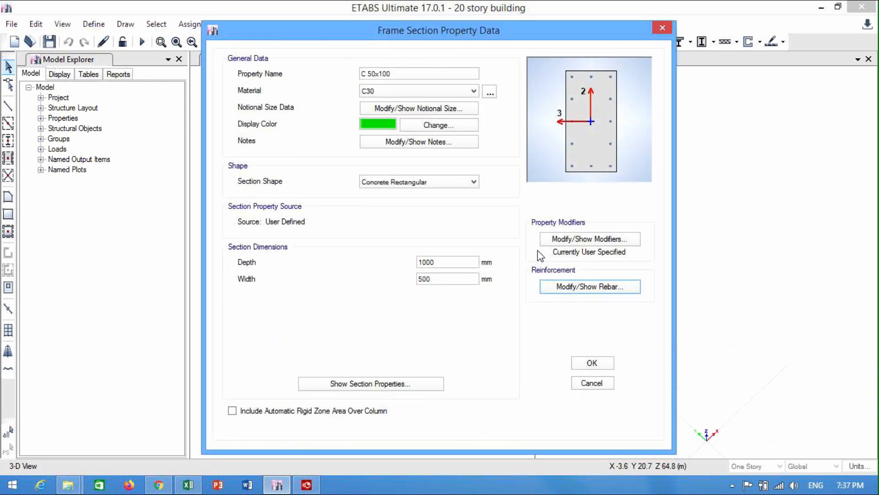
left_click(557, 240)
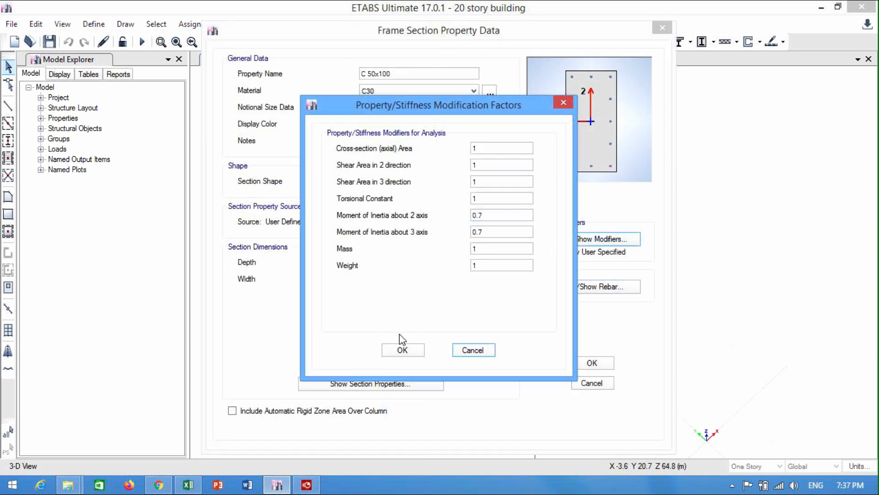
left_click(400, 349)
left_click(592, 363)
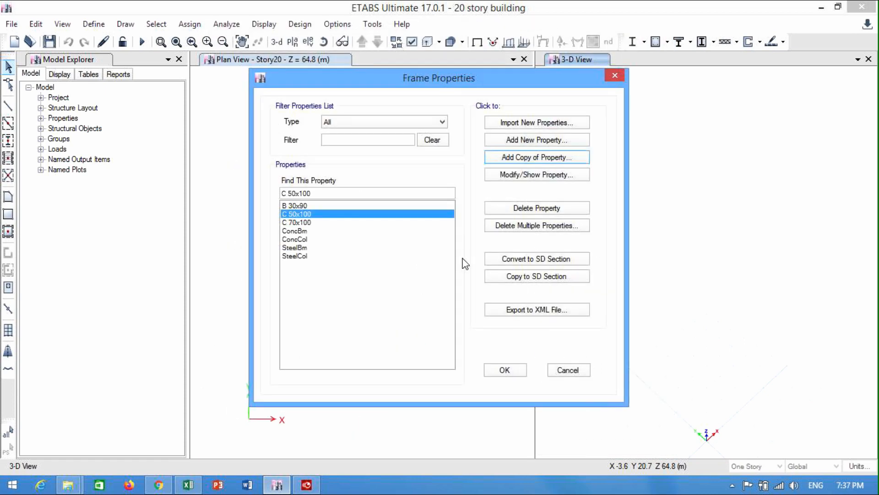
- Copy the C 50x100 section as C 60x90, with depth 900 mm and width 600 mm
left_click(526, 158)
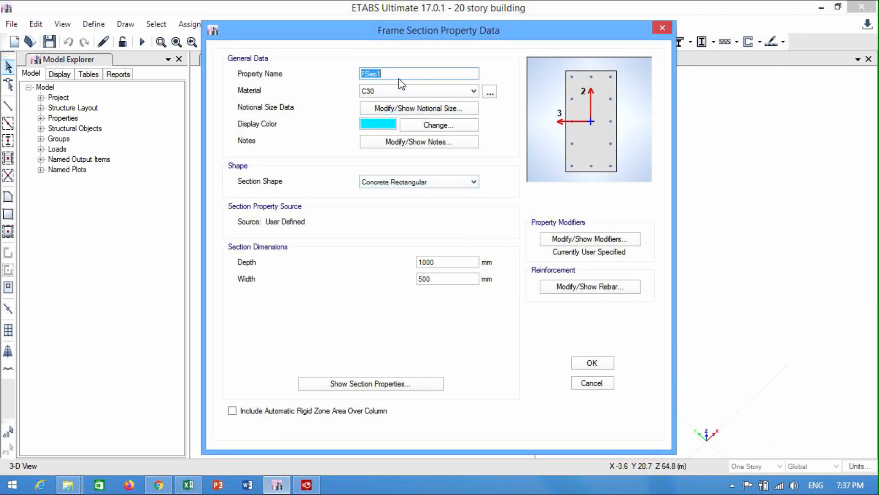
type("C 60x90")
left_click(435, 261)
left_click_drag(442, 261, 409, 259)
type("9")
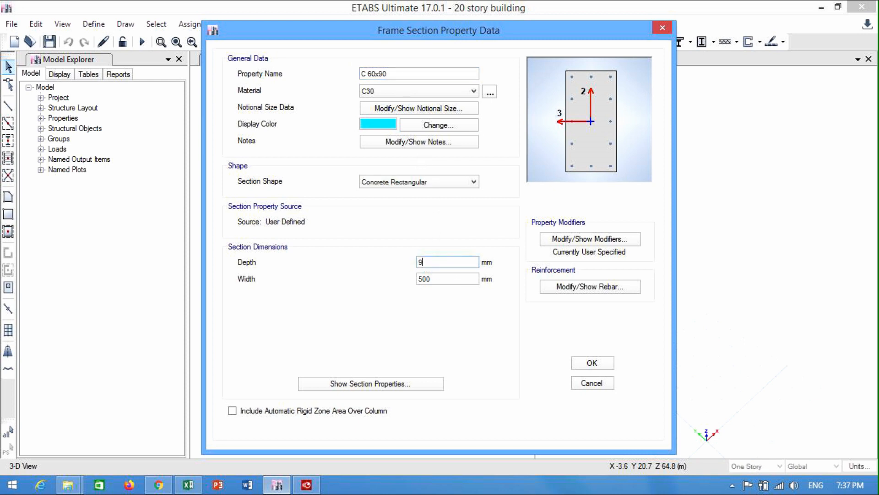
type("00")
left_click(444, 279)
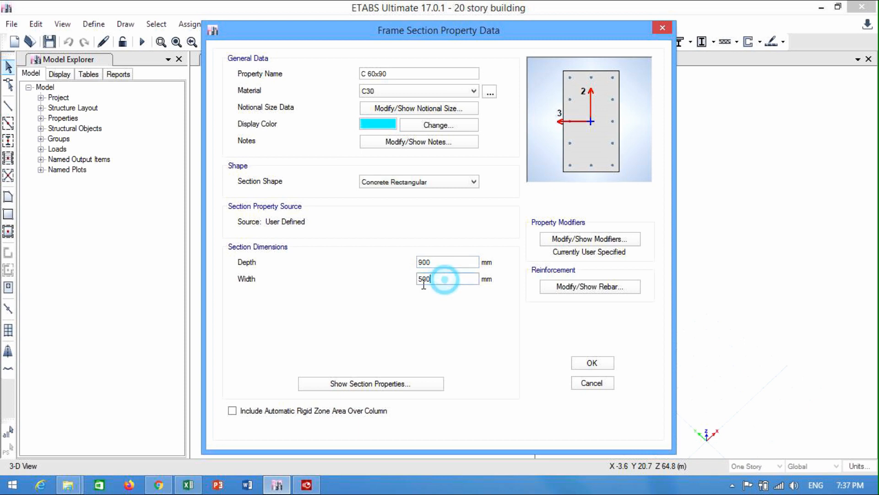
left_click_drag(432, 281, 362, 283)
type("6")
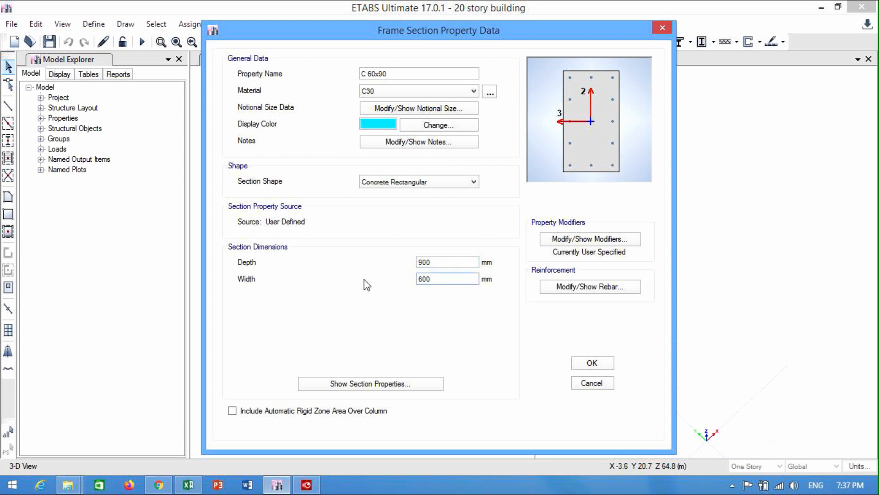
- Review the C 60x90 section's stiffness modifiers and rebar data, accept both as inherited, and save the section
left_click(579, 246)
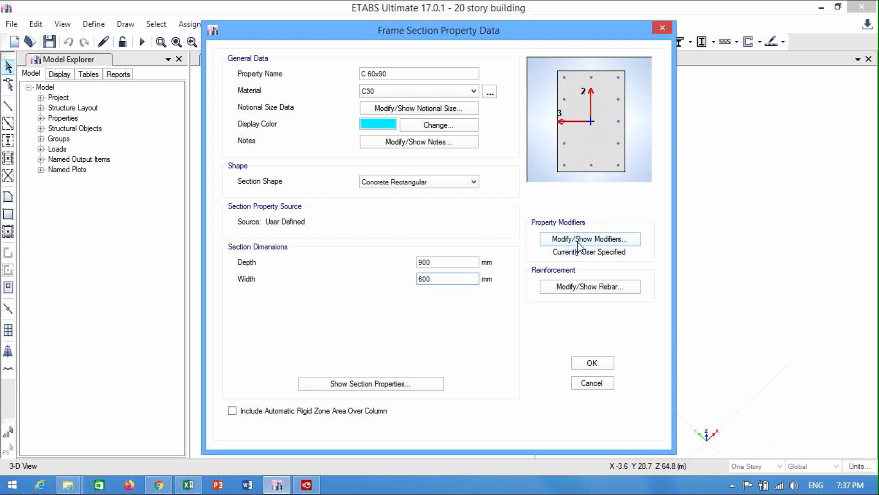
left_click(413, 356)
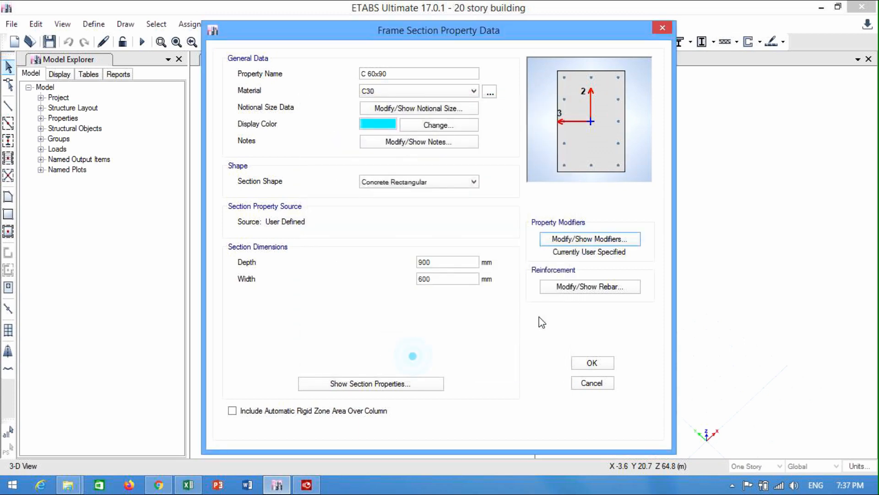
left_click(590, 288)
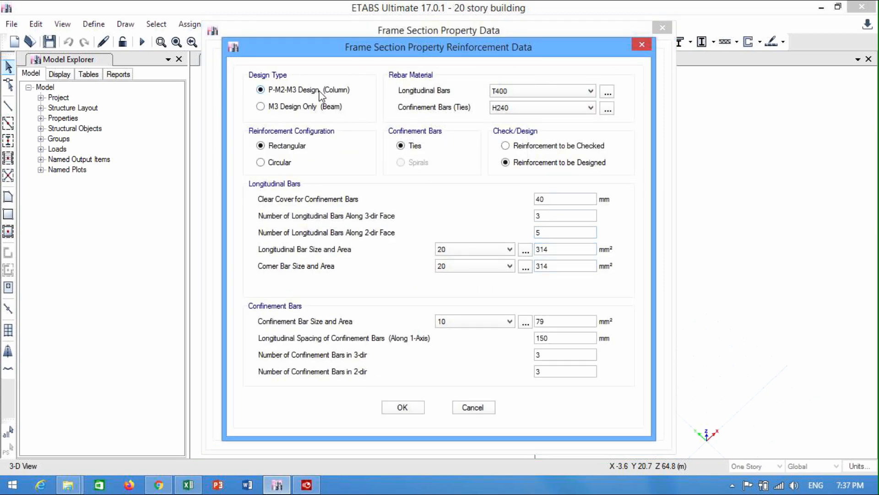
left_click(412, 406)
left_click(598, 364)
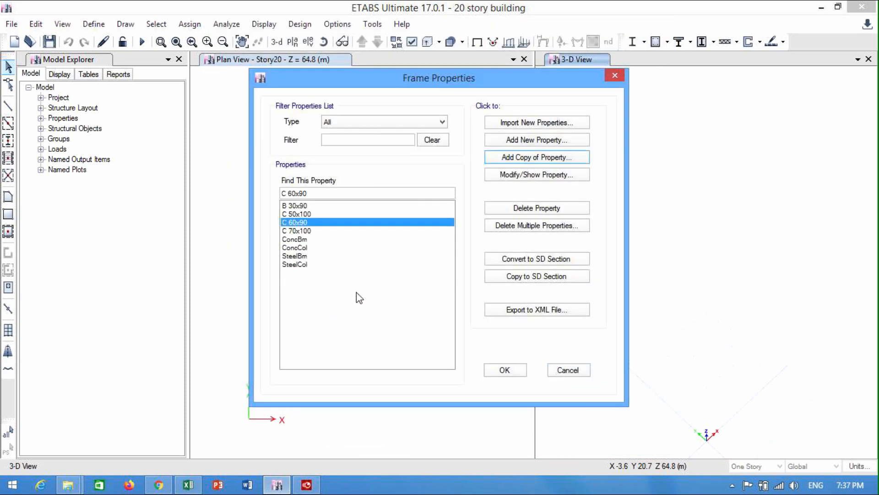
- Copy the C 60x90 section as a new section named C 50x90 and set its width to 500 mm
left_click(522, 157)
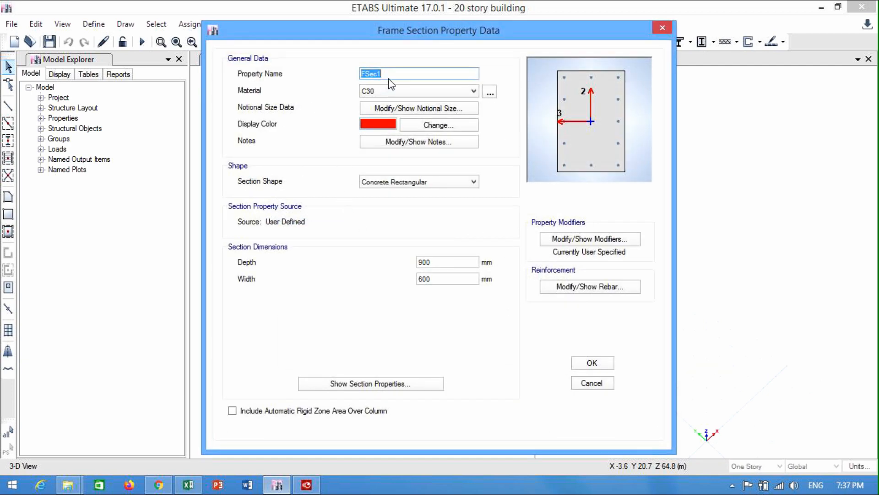
type("C 50x90")
left_click_drag(436, 277, 407, 280)
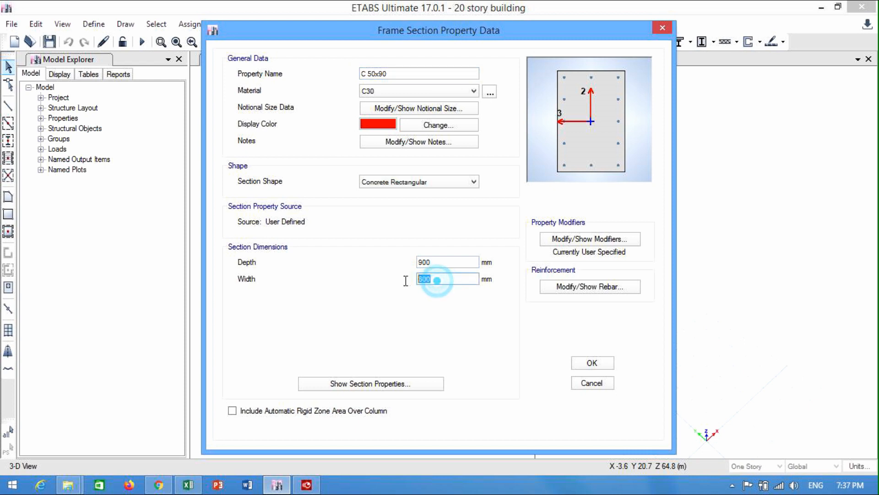
type("50")
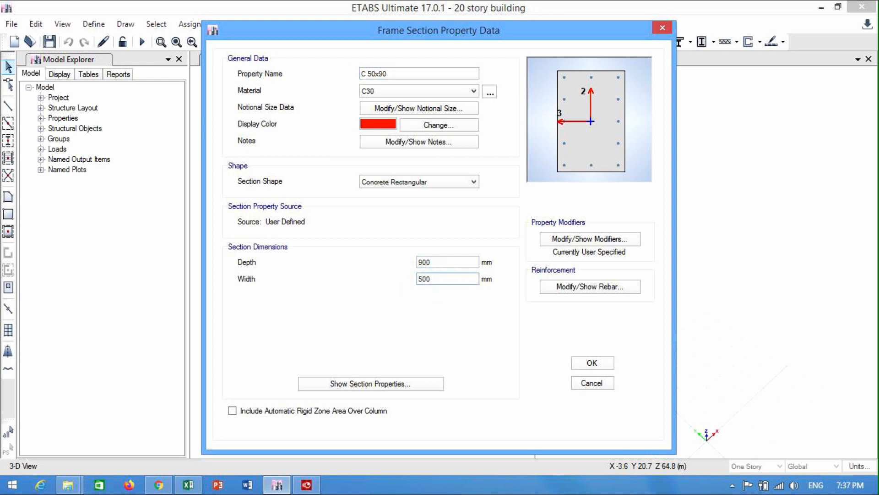
- Review the C 50x90 section's stiffness modifiers and rebar data, accept both as inherited, and save the section
left_click(577, 240)
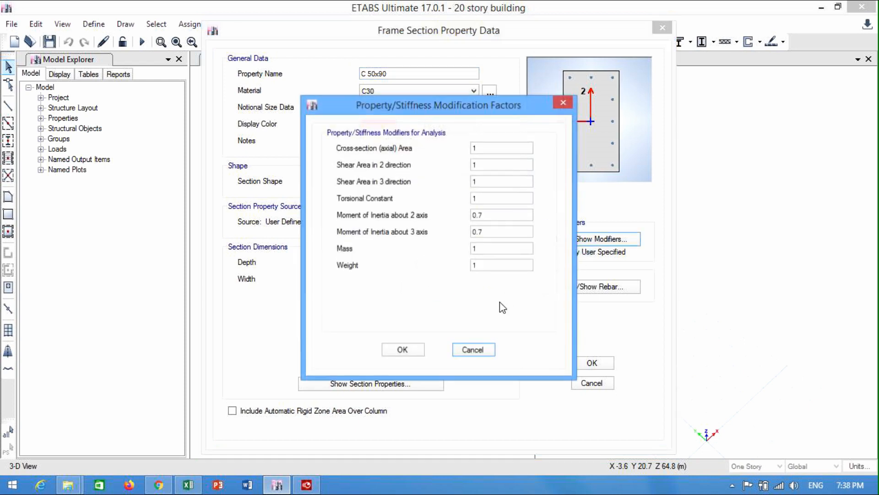
left_click(402, 349)
left_click(564, 293)
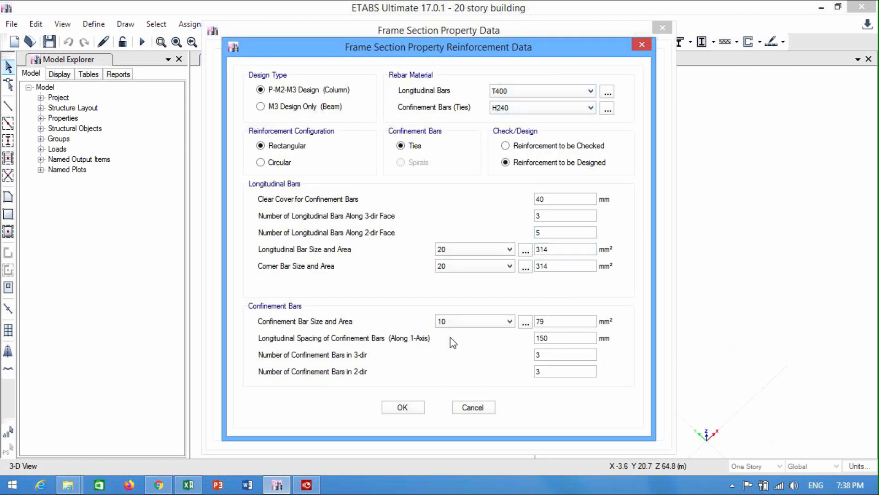
left_click(403, 407)
left_click(592, 363)
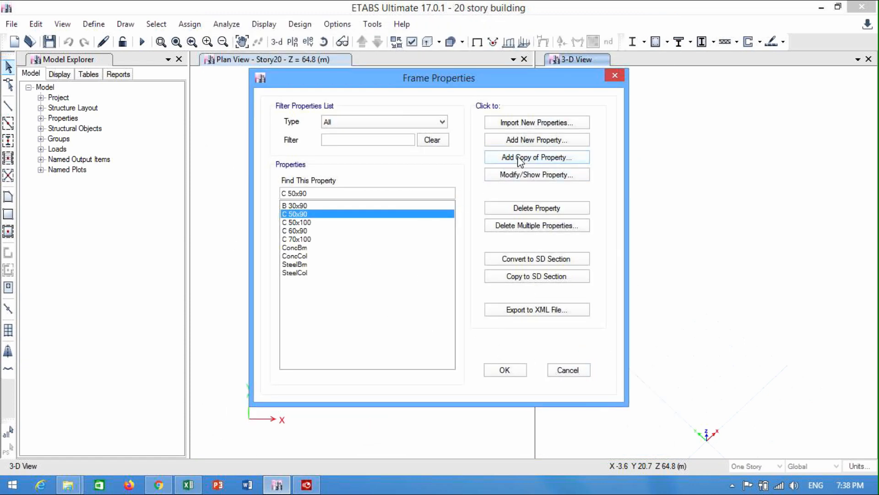
- Copy the C 50x90 section as C 60x70, with depth 700 mm and width 600 mm
left_click(519, 156)
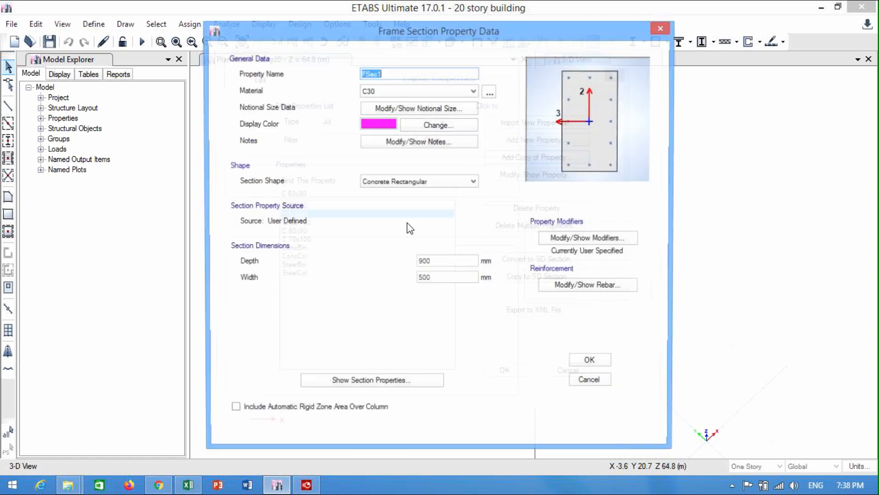
type("C 60x70")
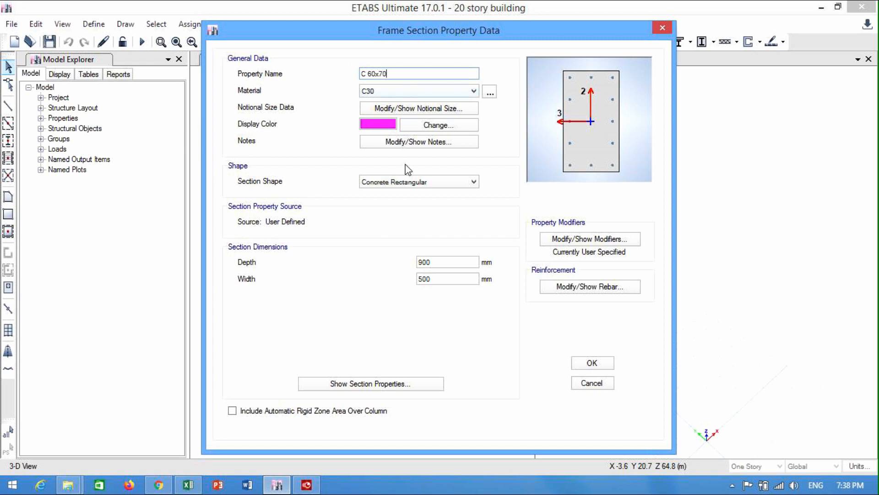
left_click_drag(444, 262, 409, 262)
type("700")
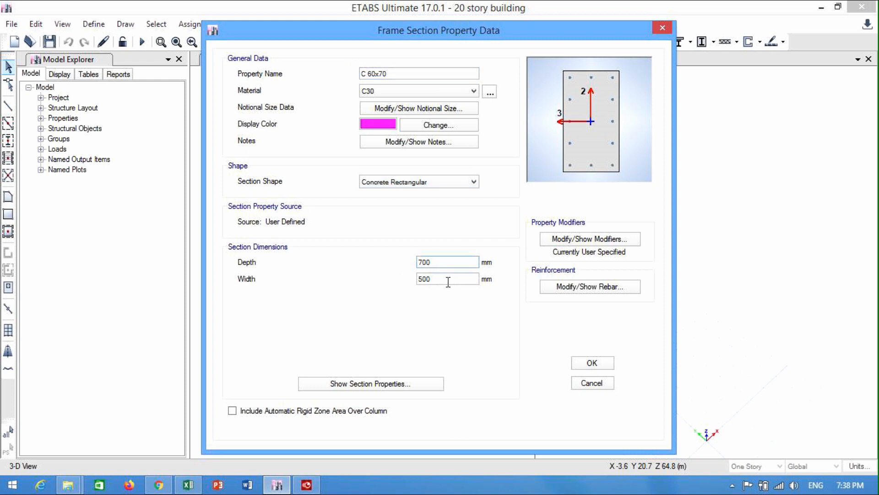
left_click_drag(447, 281, 390, 284)
type("6")
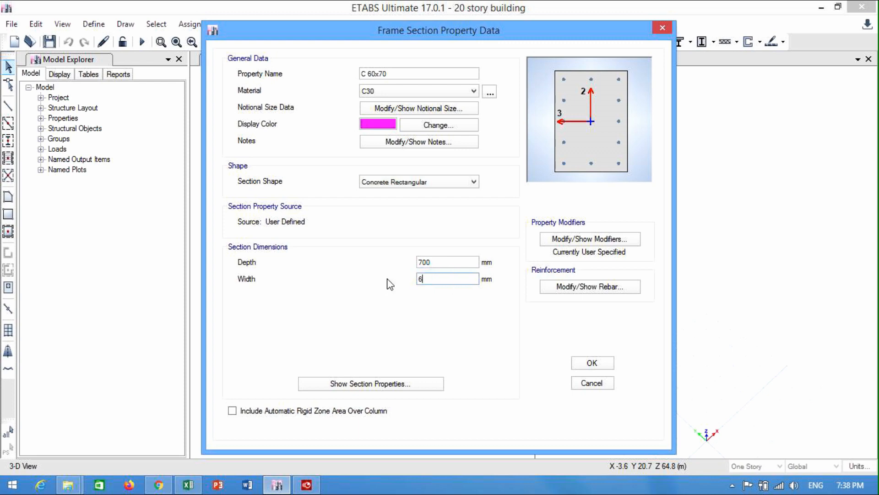
type("00")
- Review the C 60x70 section's stiffness modifiers and rebar data, accept both as inherited, and save the section
left_click(570, 239)
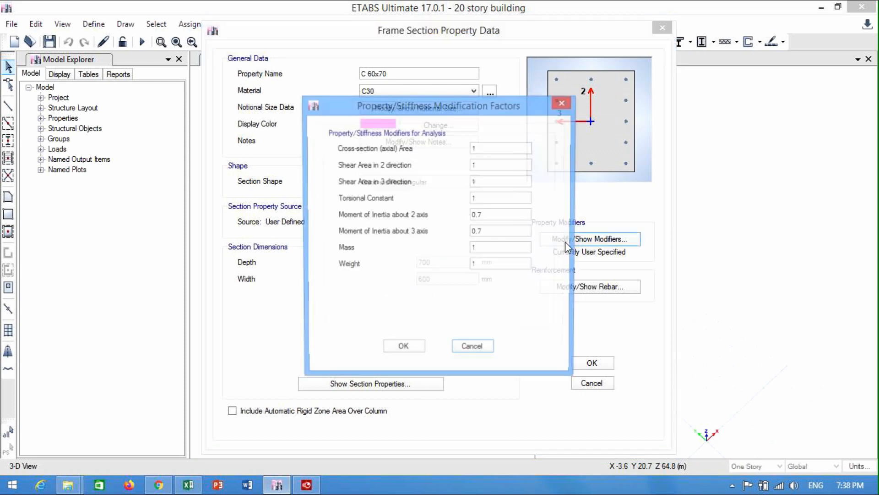
left_click(414, 349)
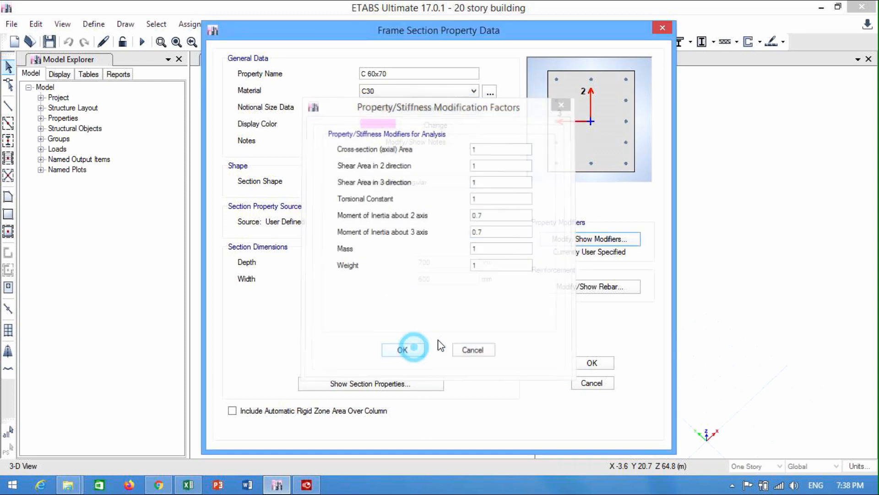
left_click(593, 288)
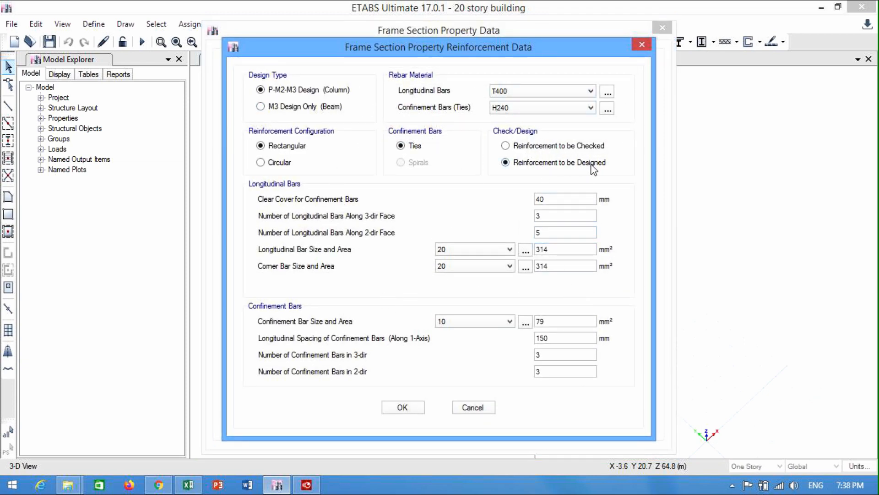
left_click(408, 413)
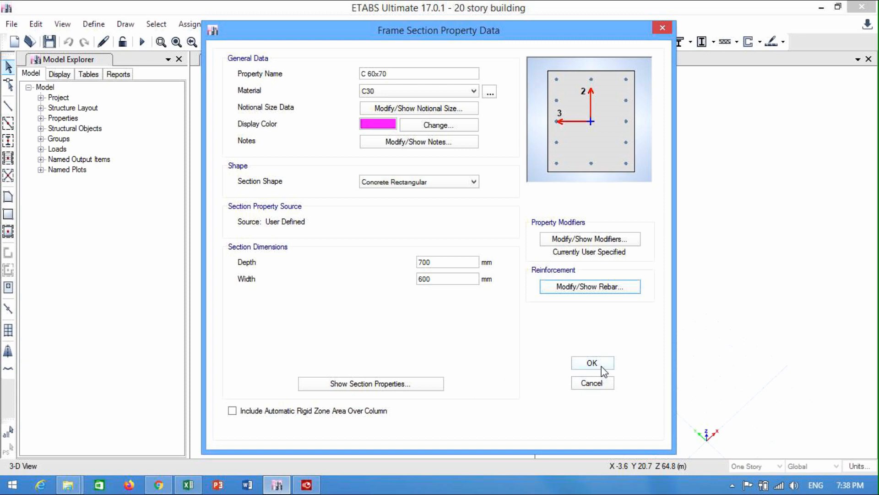
left_click(601, 366)
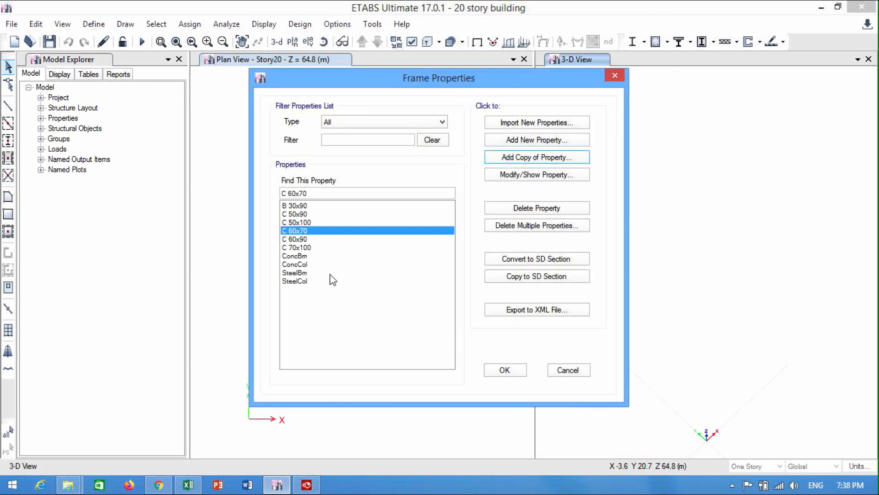
- Copy the C 60x70 section as C 40x60, with depth 600 mm and width 400 mm
left_click(527, 158)
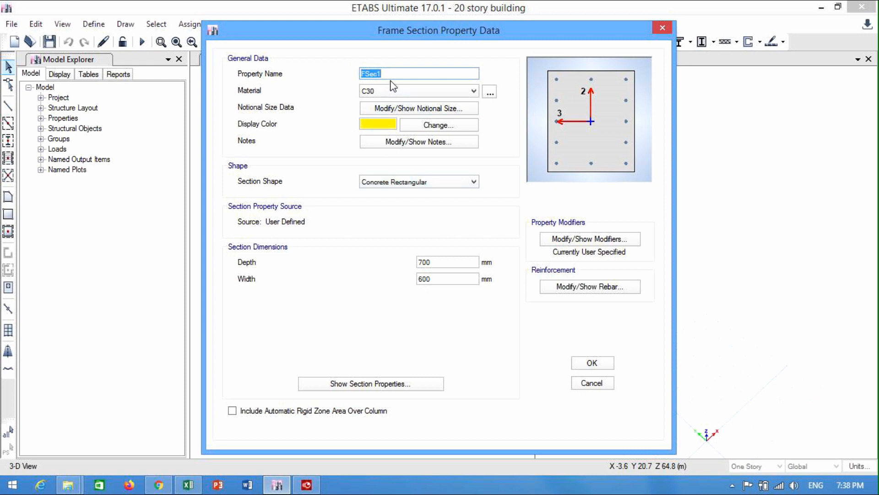
type("C")
left_click_drag(448, 262, 405, 288)
type("600")
type("40")
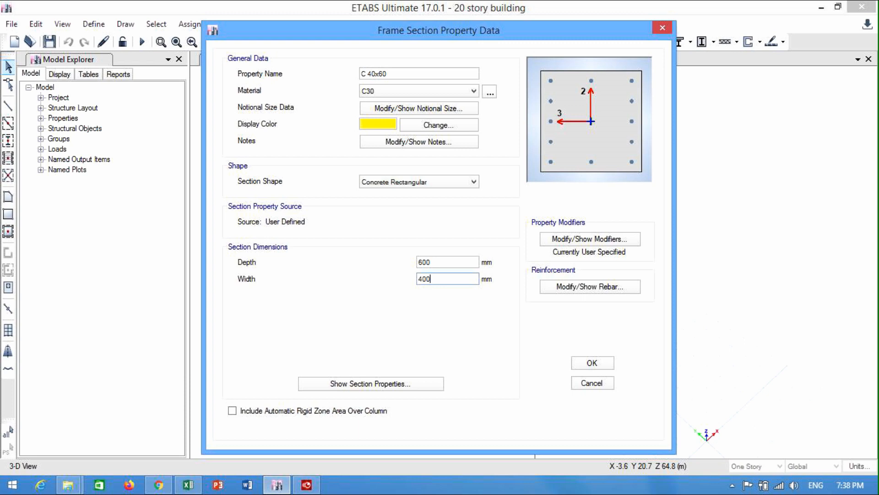
- Review the C 40x60 section's stiffness modifiers and rebar data, accept both as inherited, and save the section
left_click(559, 239)
left_click(413, 349)
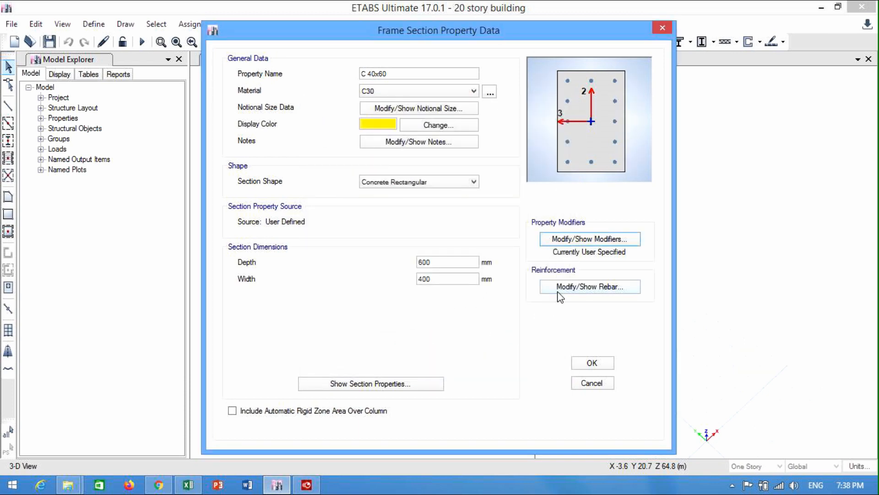
left_click(559, 287)
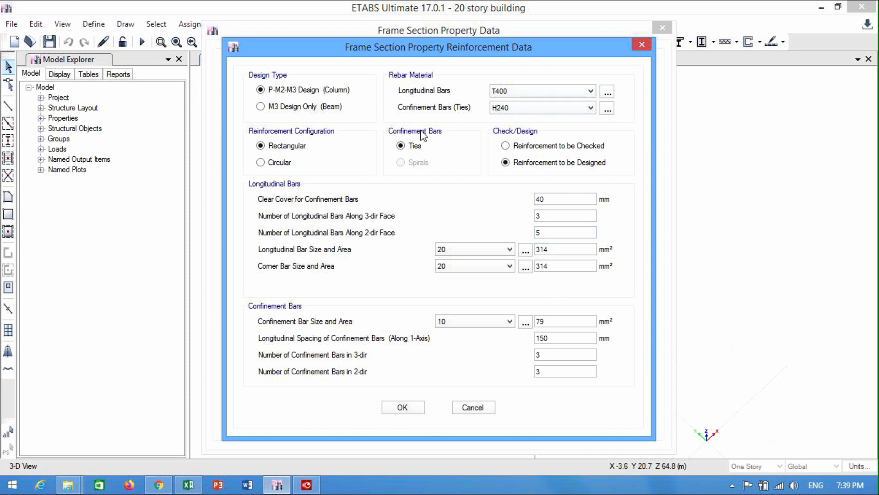
left_click(418, 400)
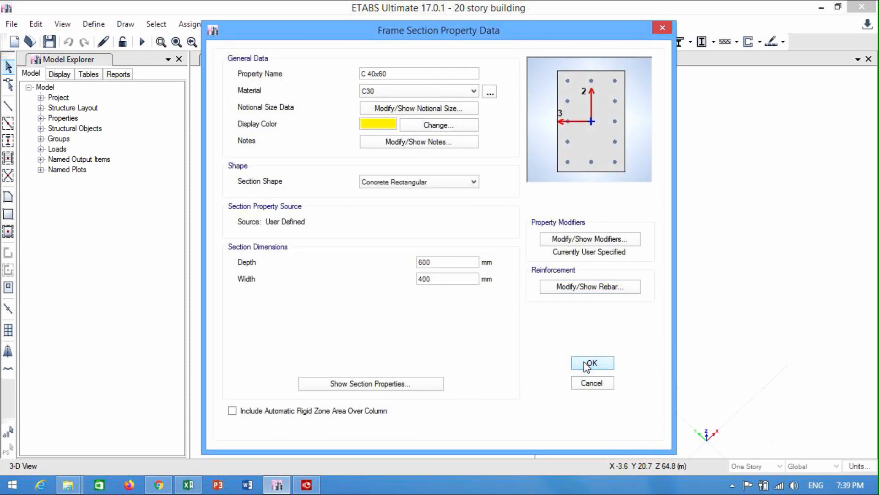
left_click(585, 362)
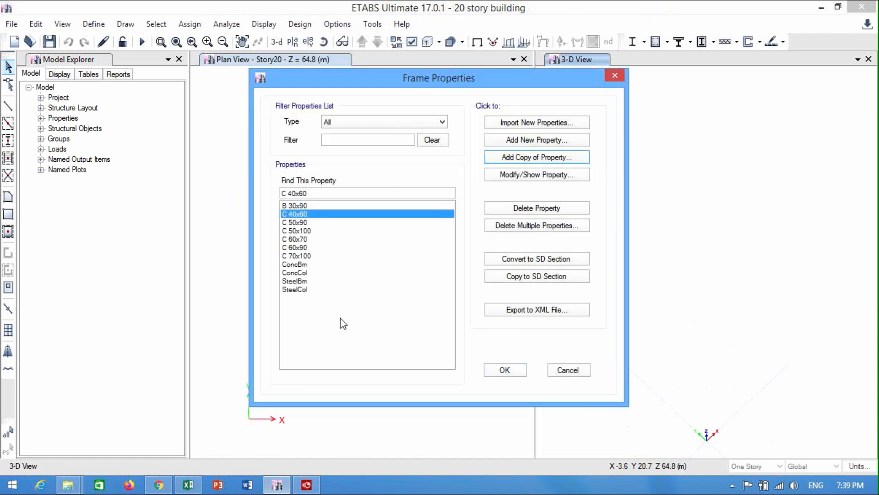
- Accept the frame section definitions and open the slab section definitions
left_click(518, 371)
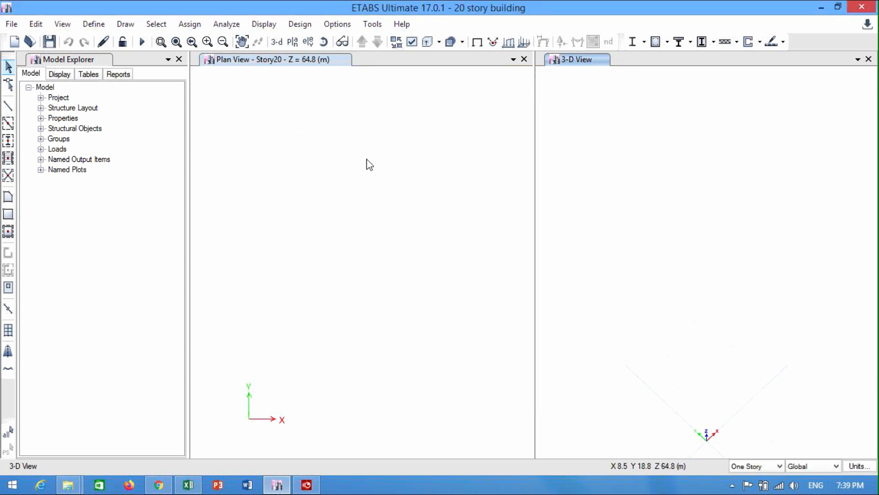
left_click(102, 28)
mouse_move(105, 61)
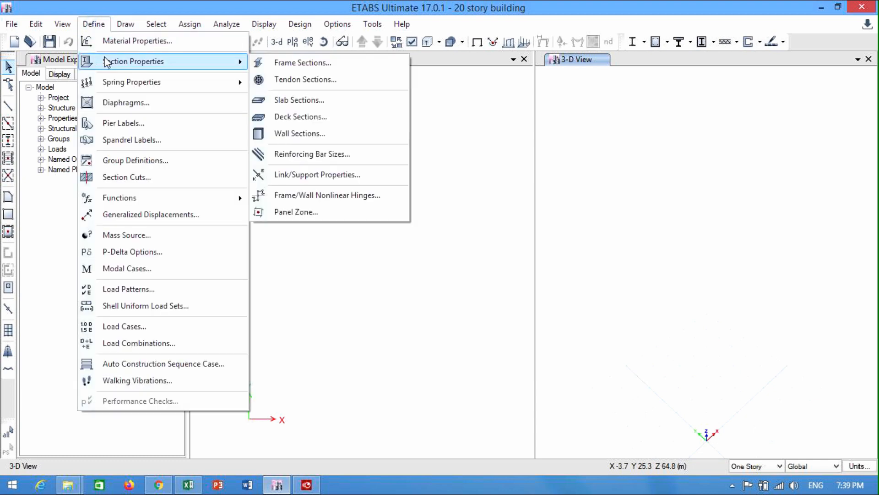
left_click(319, 105)
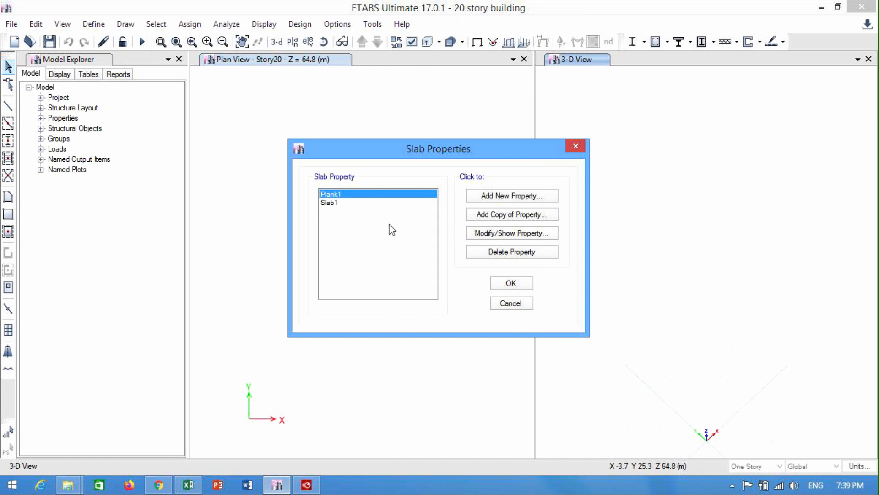
left_click(426, 202)
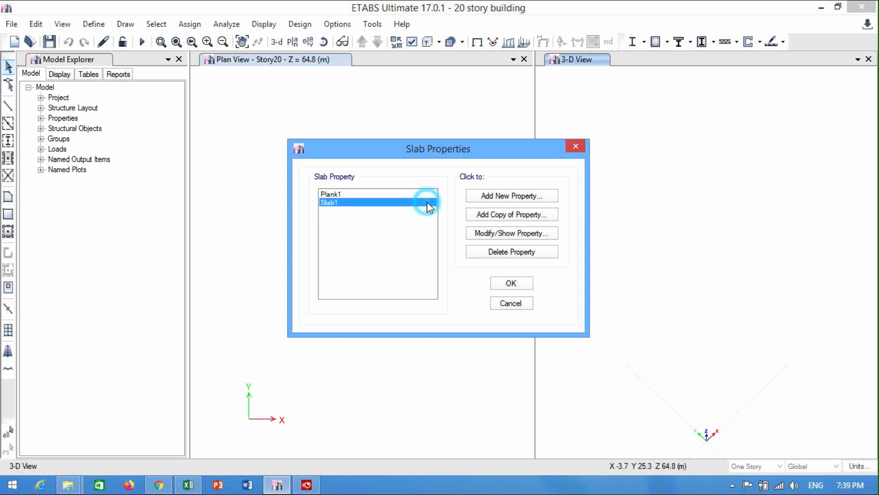
left_click(524, 197)
left_click(474, 103)
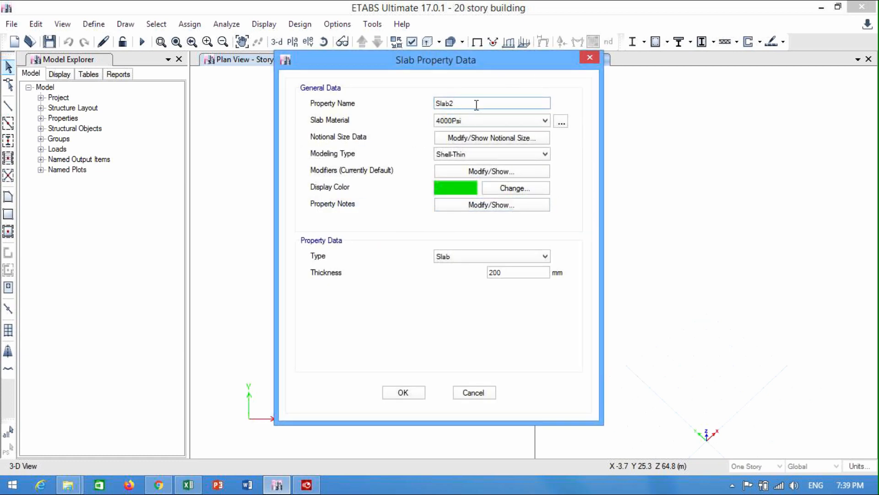
left_click(473, 393)
- Delete the Plank1 slab property and confirm the deletion if asked
left_click(344, 192)
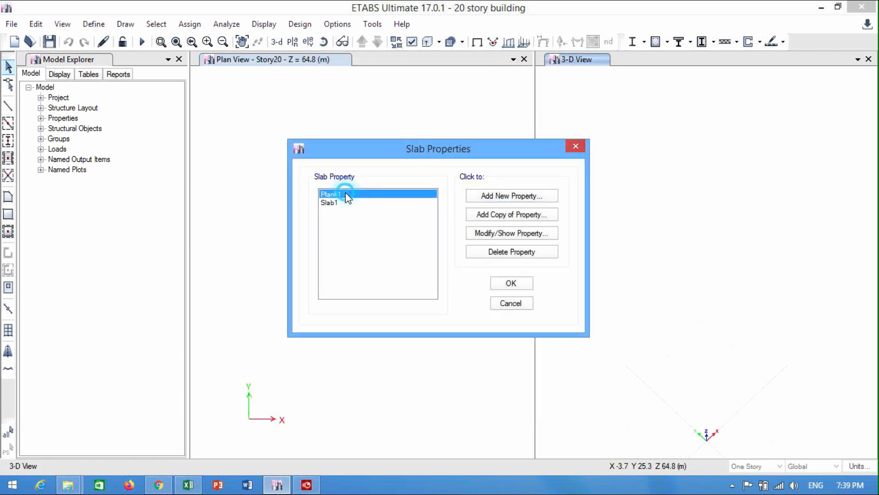
left_click(505, 253)
left_click(443, 286)
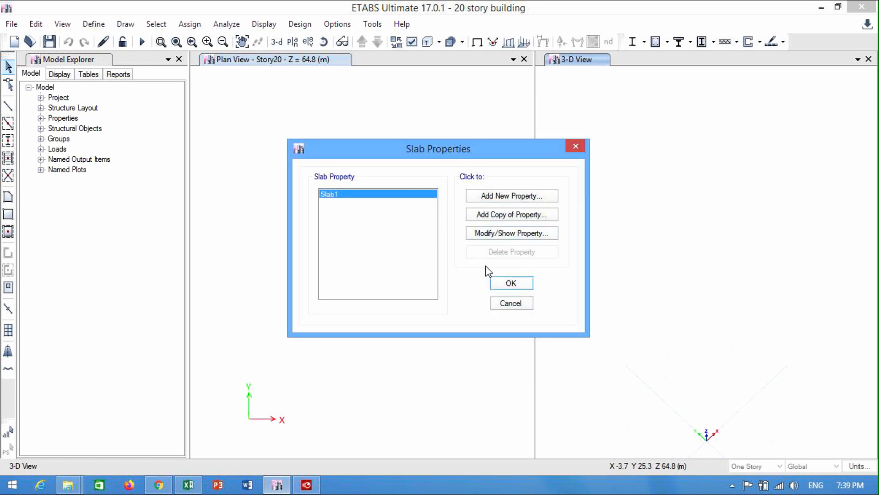
- Modify the Slab1 property: rename it F 30, assign the C30 material and set its thickness to 300 mm
left_click(486, 235)
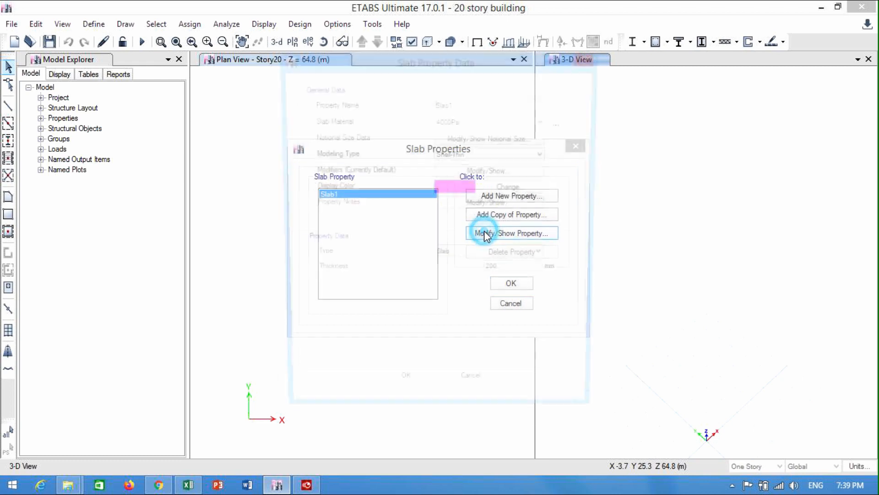
left_click(461, 102)
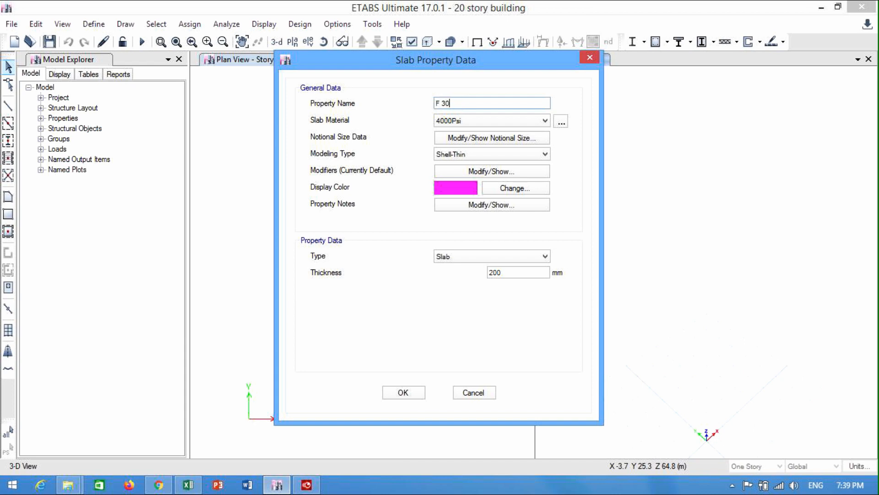
left_click(545, 121)
left_click(467, 166)
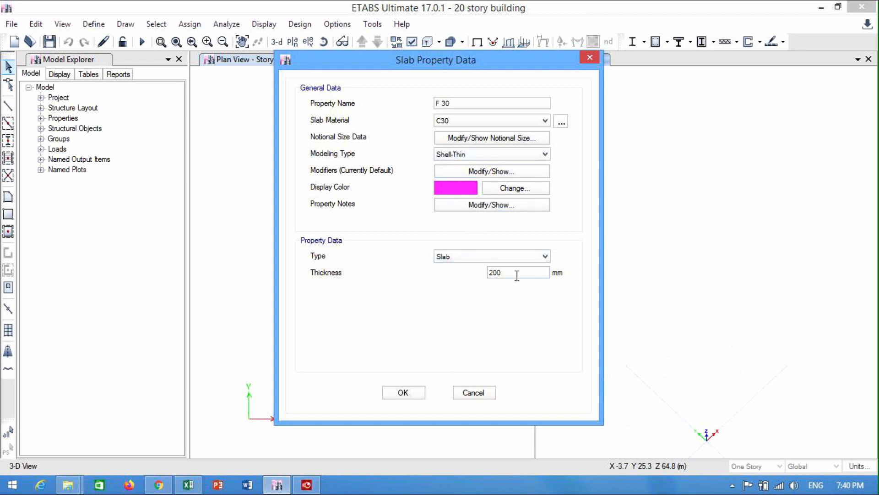
left_click_drag(522, 273, 467, 276)
type("300")
- Review the F 30 slab's property notes and notional size data, and accept both as they are
left_click(449, 209)
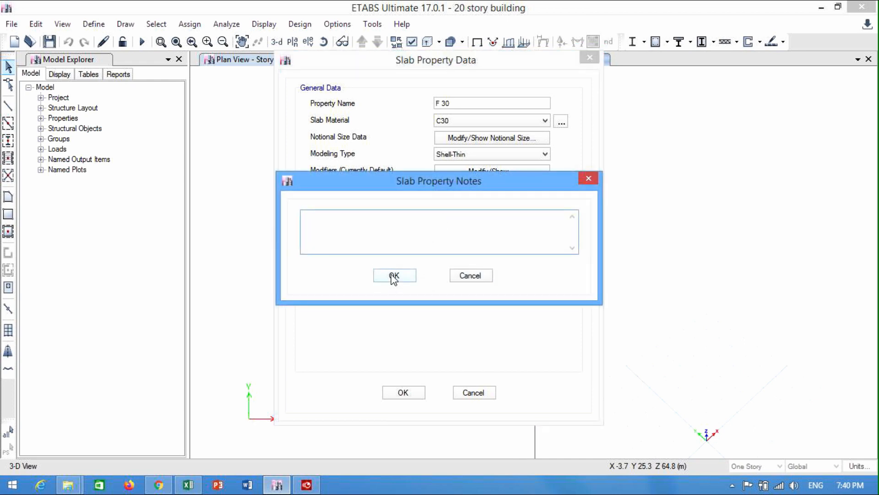
left_click(392, 275)
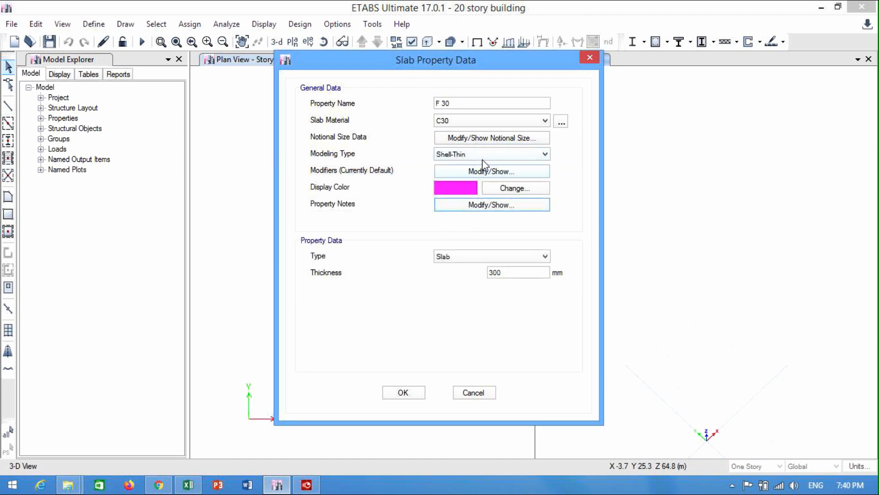
left_click(483, 138)
left_click(399, 283)
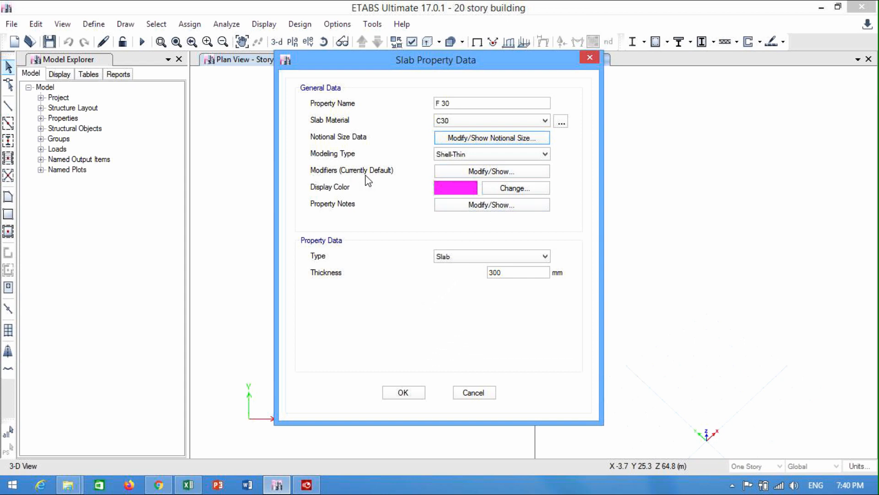
- Open the F 30 slab's stiffness modifiers and consult the flat slab factors on the CSI wiki page in Chrome, returning to ETABS
left_click(476, 171)
left_click_drag(428, 105, 335, 132)
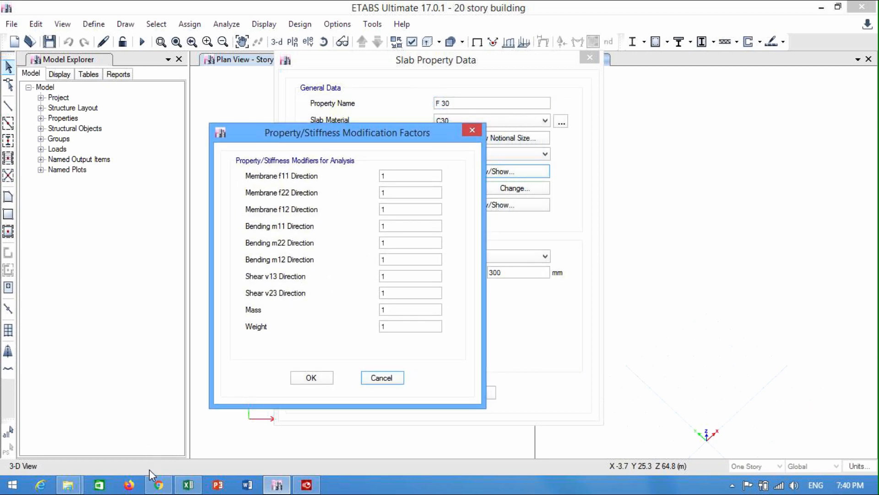
left_click(159, 484)
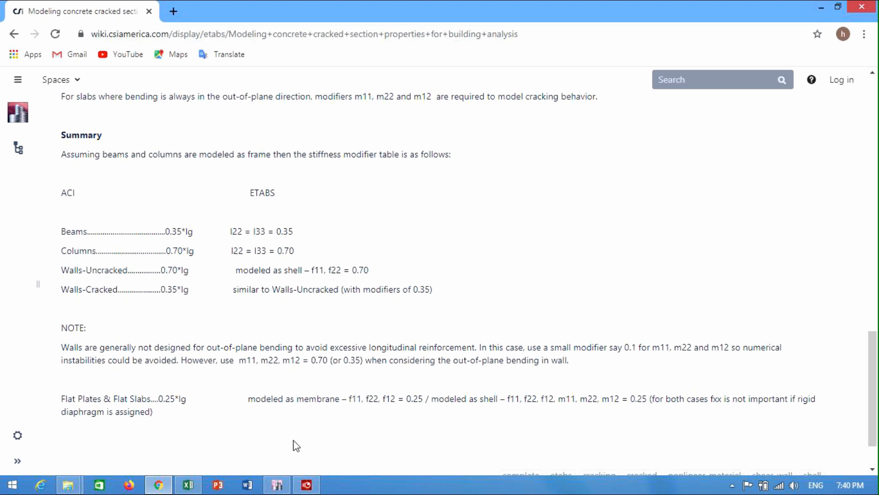
left_click(278, 484)
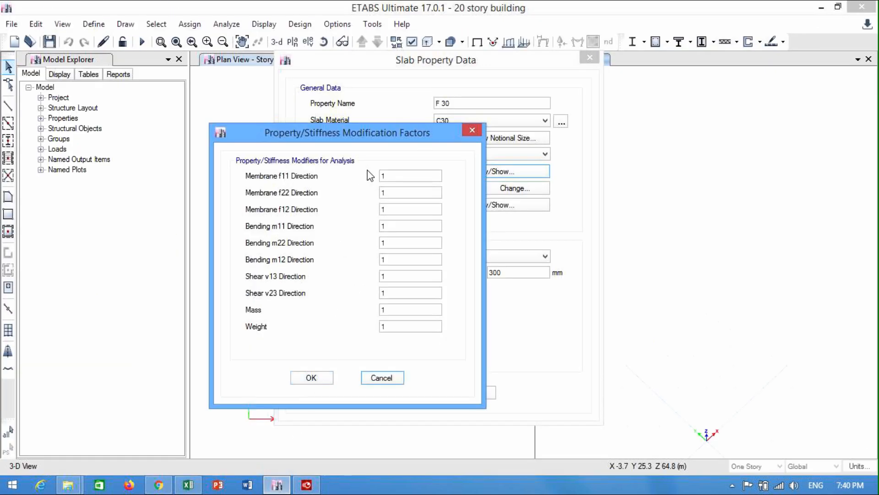
- Set the F 30 slab's membrane f11, f22 and f12 stiffness modifiers to 0.25
double_click(396, 174)
type("0.25")
double_click(394, 192)
type("0.25")
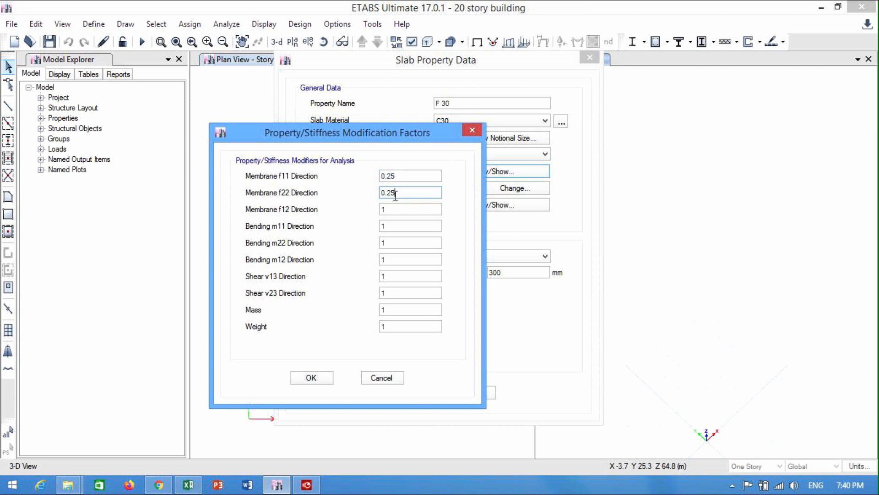
double_click(393, 210)
type("0.25")
- Set the F 30 slab's bending m11, m22 and m12 modifiers to 0.25 and save the slab property
double_click(391, 225)
type("0.2")
double_click(389, 242)
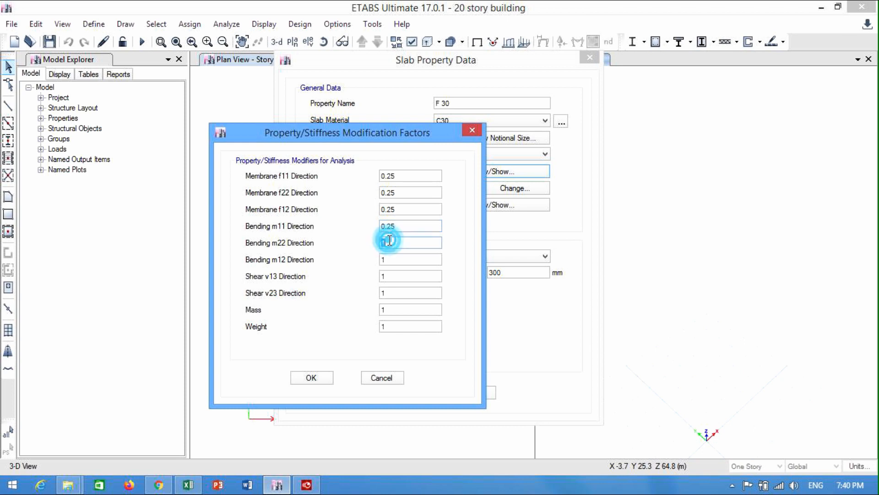
type("0.25")
double_click(396, 259)
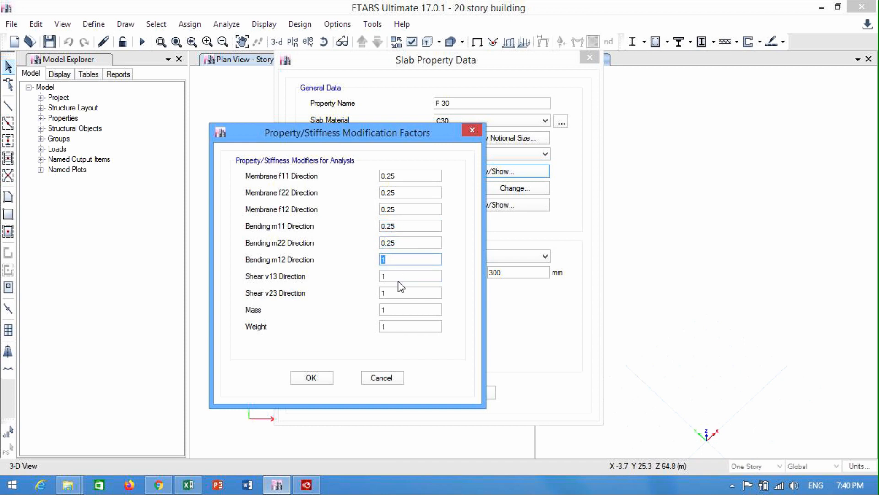
type("0.25")
left_click(318, 381)
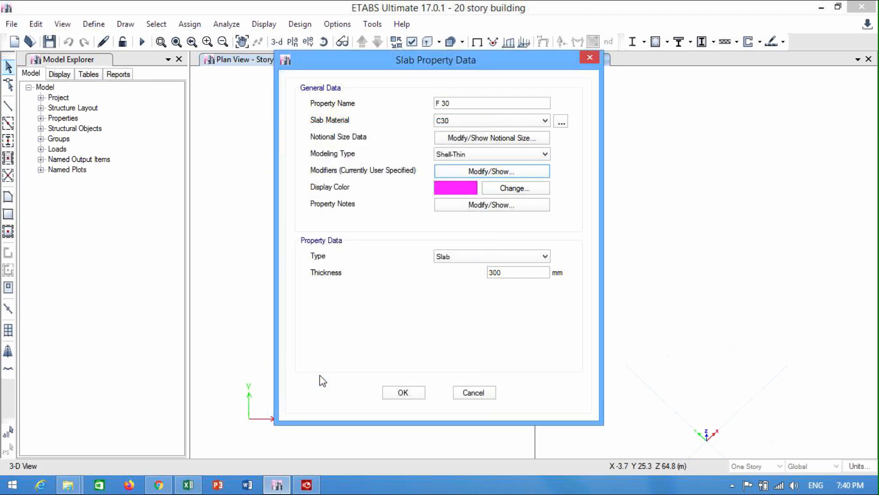
left_click(399, 392)
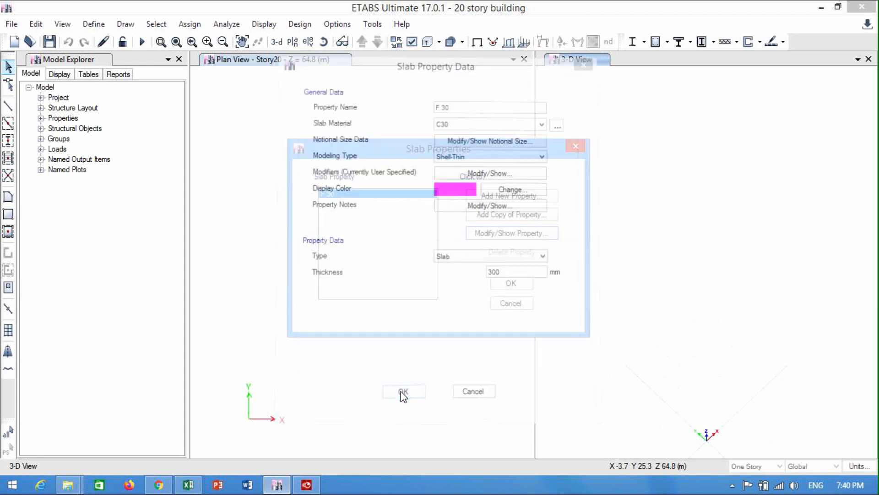
left_click(510, 284)
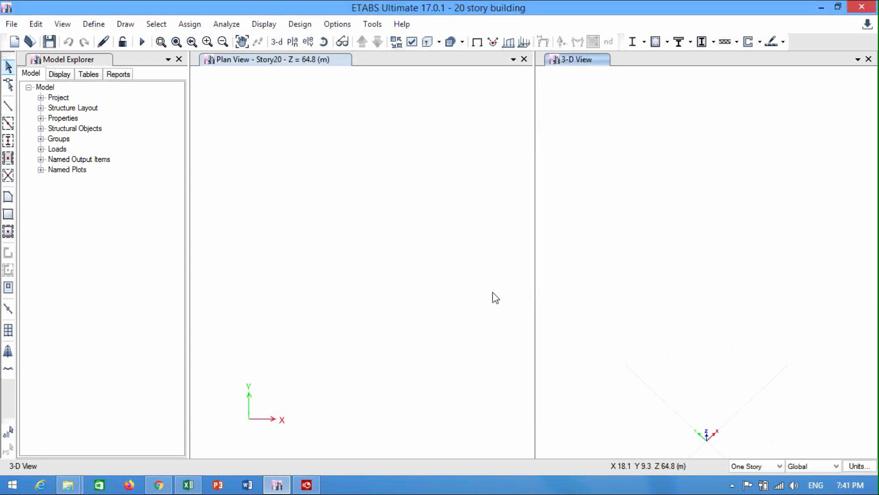
- Open the Wall1 property from the wall section definitions and rename it W 35
left_click(96, 24)
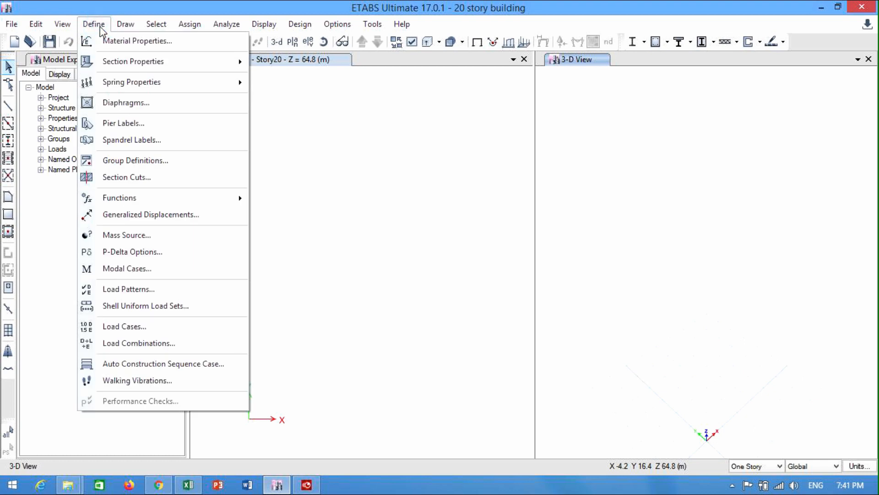
mouse_move(129, 91)
mouse_move(169, 61)
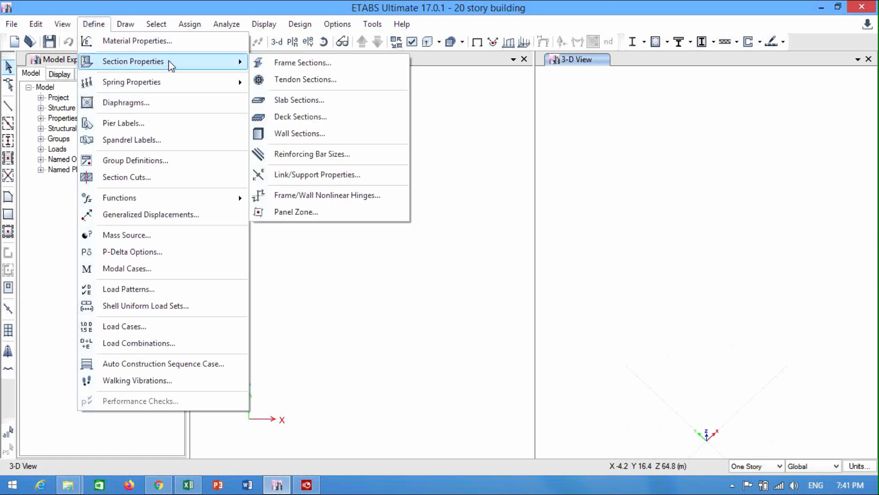
left_click(299, 133)
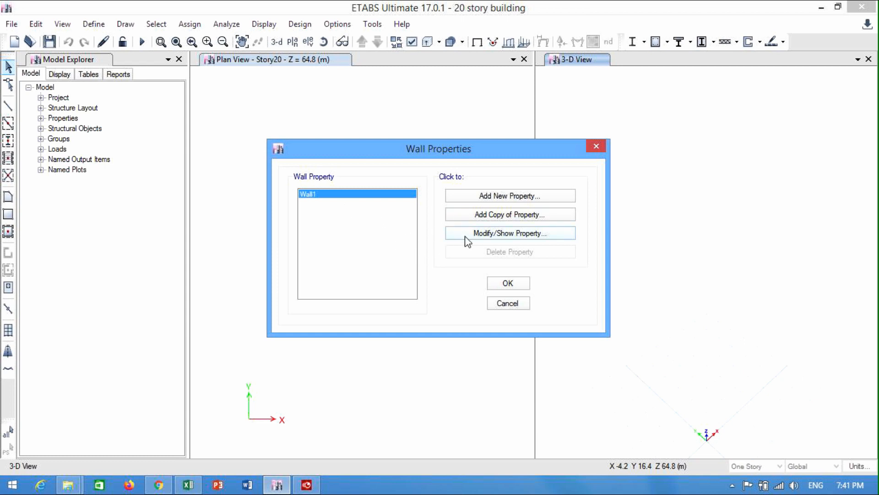
left_click(484, 233)
left_click(470, 137)
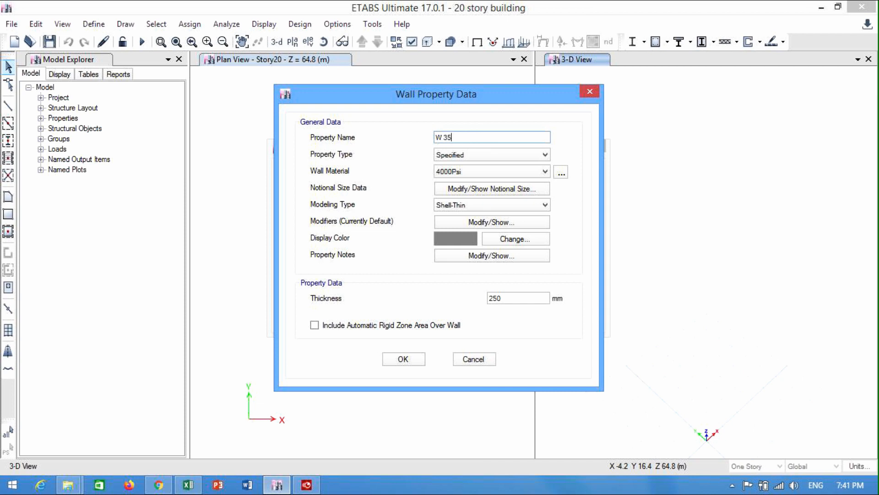
- Keep the W 35 wall's property type as Specified, assign the C30 material and set its thickness to 350 mm
left_click(522, 155)
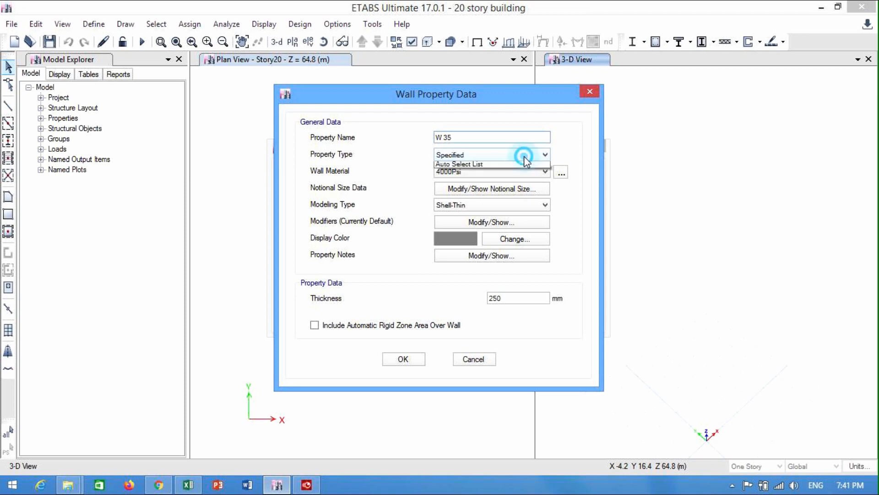
left_click(526, 155)
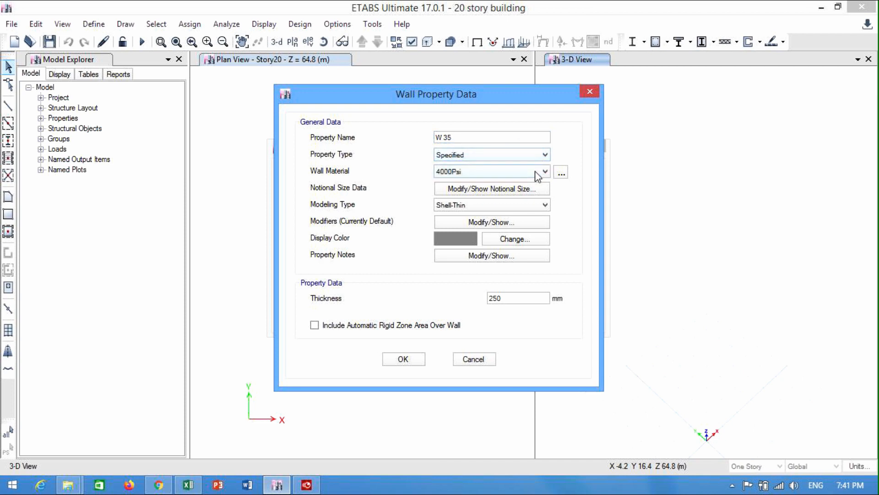
left_click(535, 171)
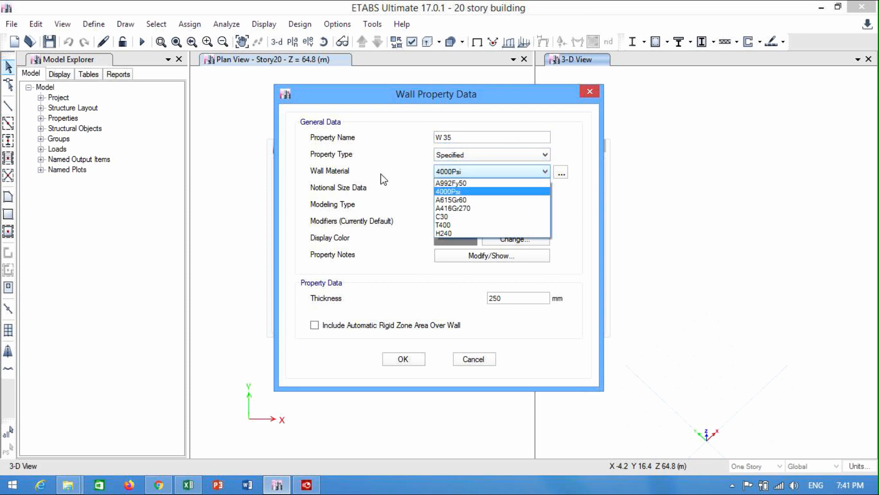
left_click(460, 216)
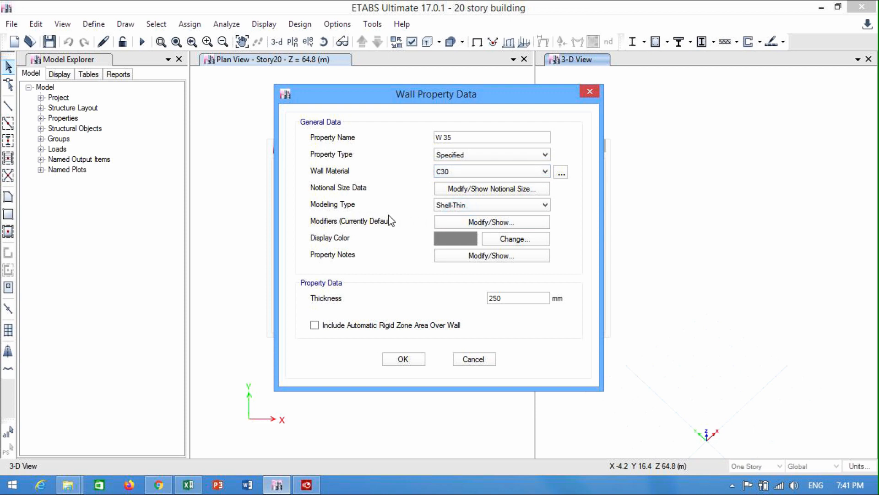
double_click(526, 301)
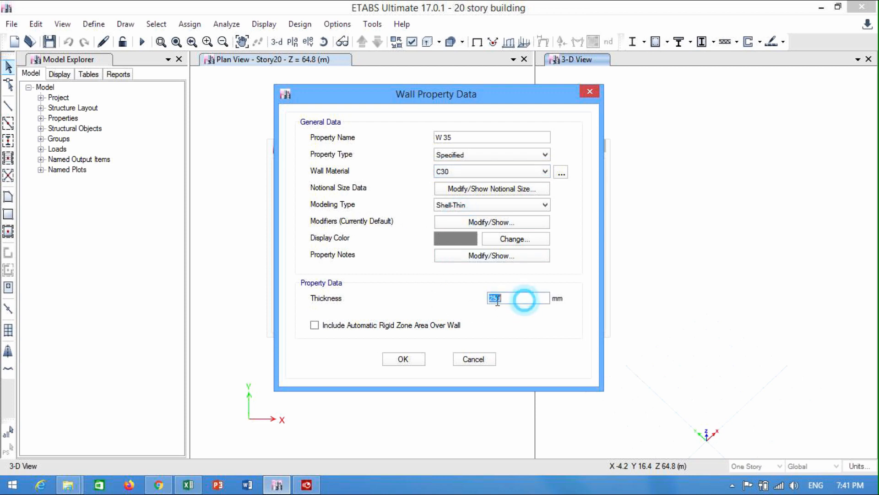
type("350")
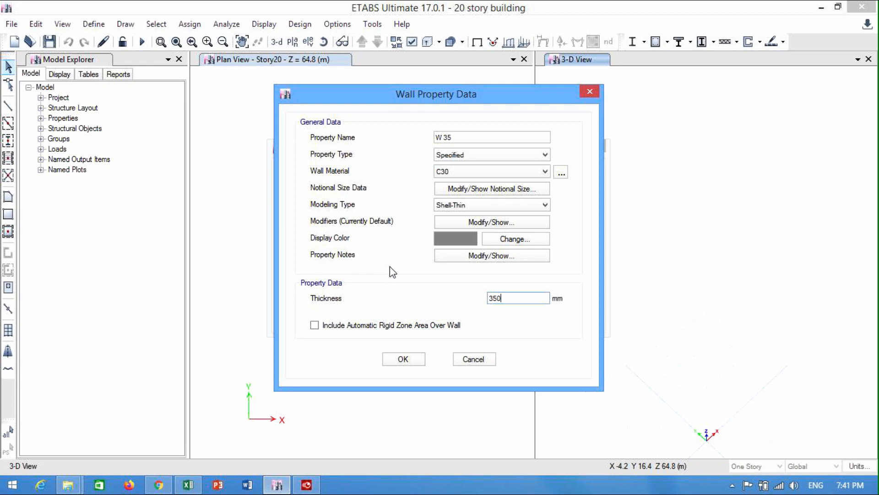
- Open the W 35 wall's stiffness modifiers and consult the ACI wall factors on the CSI wiki page in Chrome
left_click(474, 225)
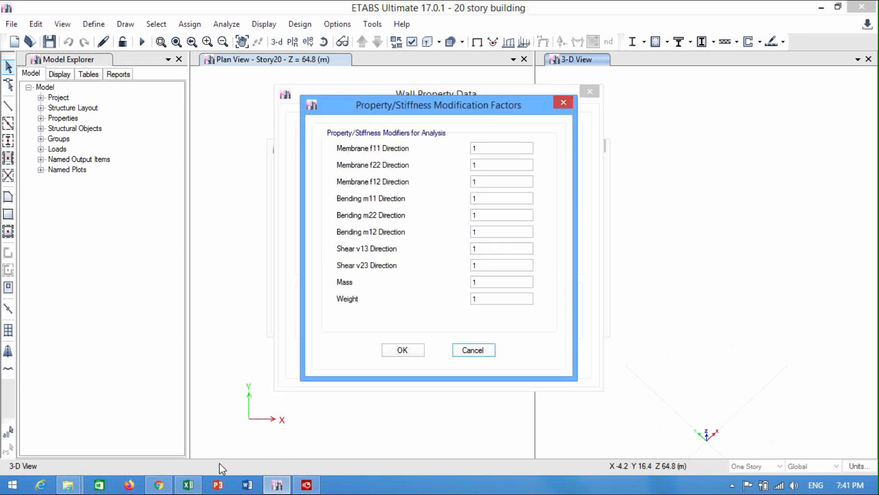
left_click(272, 487)
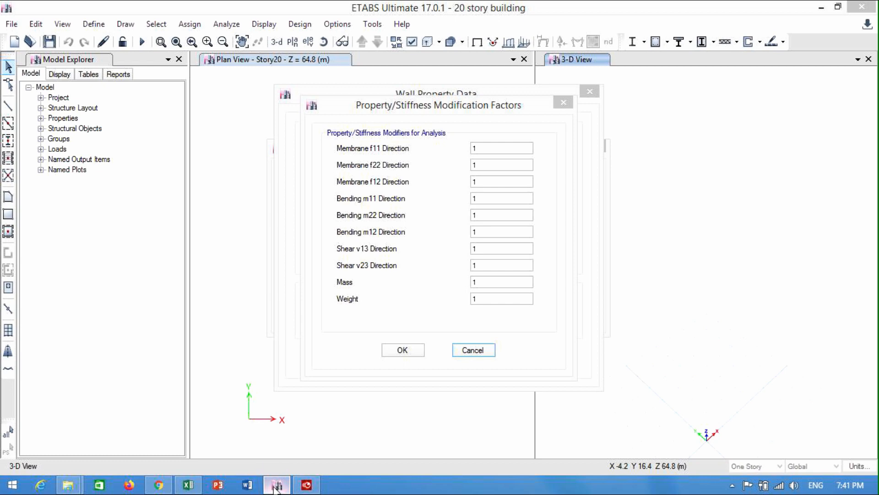
left_click(159, 485)
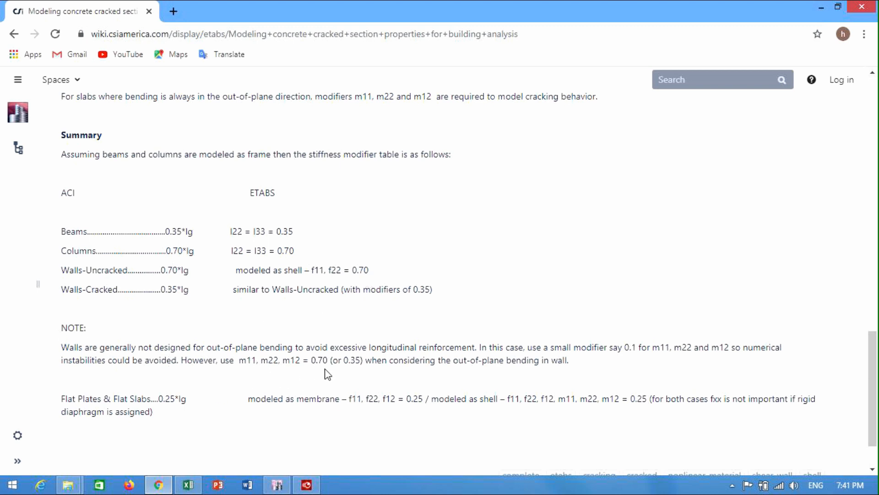
- Switch back to ETABS and set the W 35 wall's membrane f11, f22 and f12 modifiers to 0.7
left_click(286, 487)
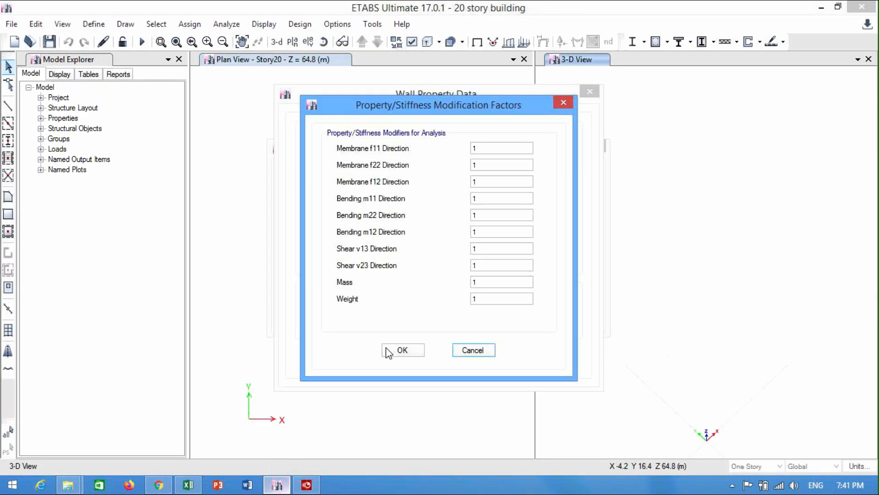
double_click(501, 149)
type("0.7")
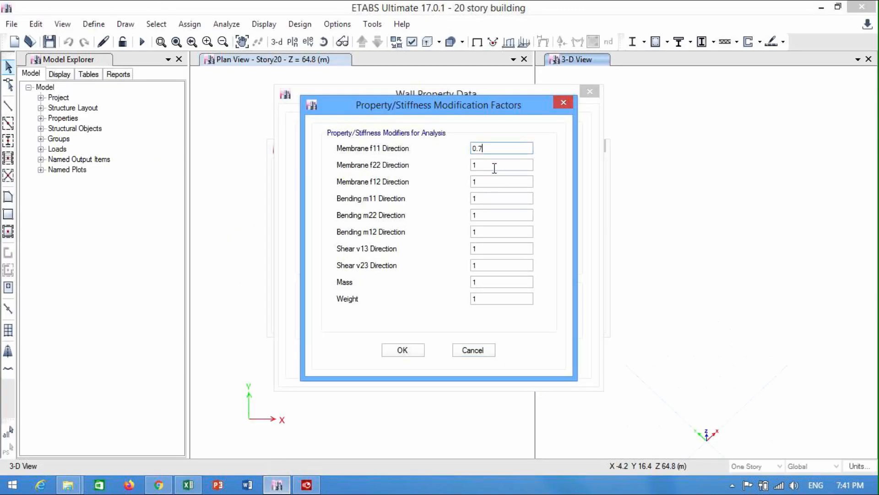
double_click(493, 166)
type("0.7")
double_click(486, 182)
type("0.7")
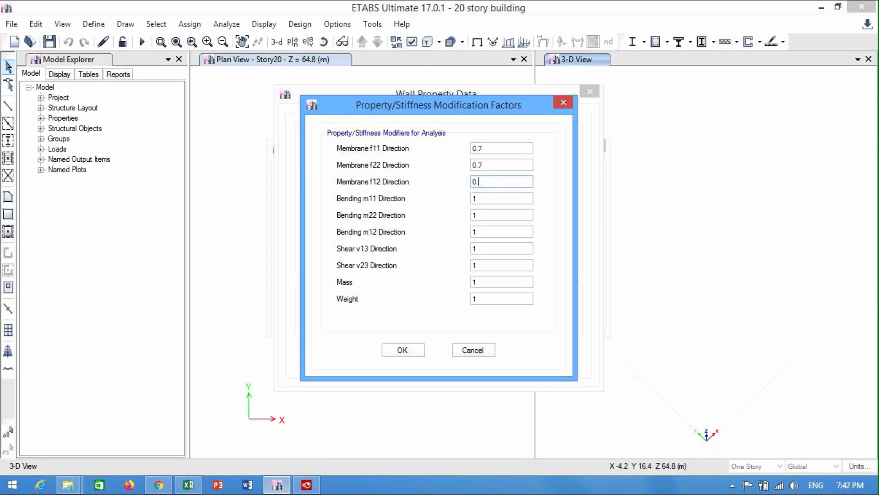
- Set the W 35 wall's bending m11, m22 and m12 modifiers to 0.7 and save the wall property
double_click(484, 198)
type("0.7")
double_click(489, 216)
type("0.")
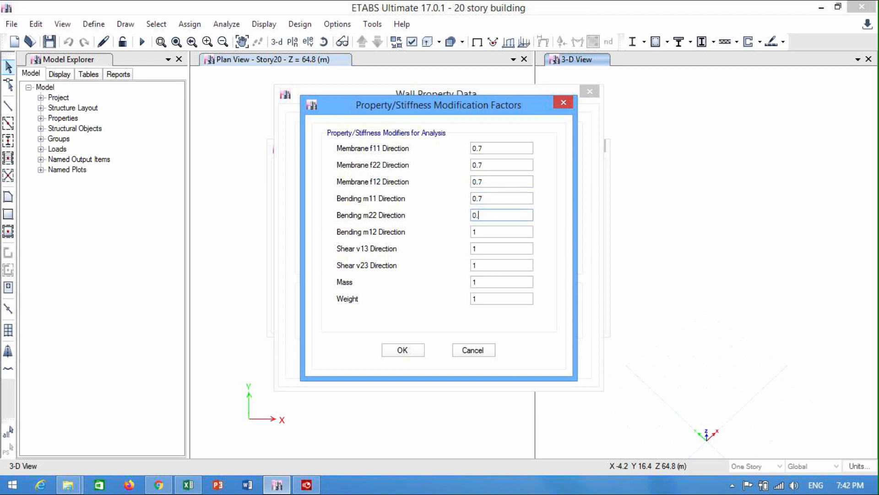
type("7")
double_click(486, 231)
type("0.")
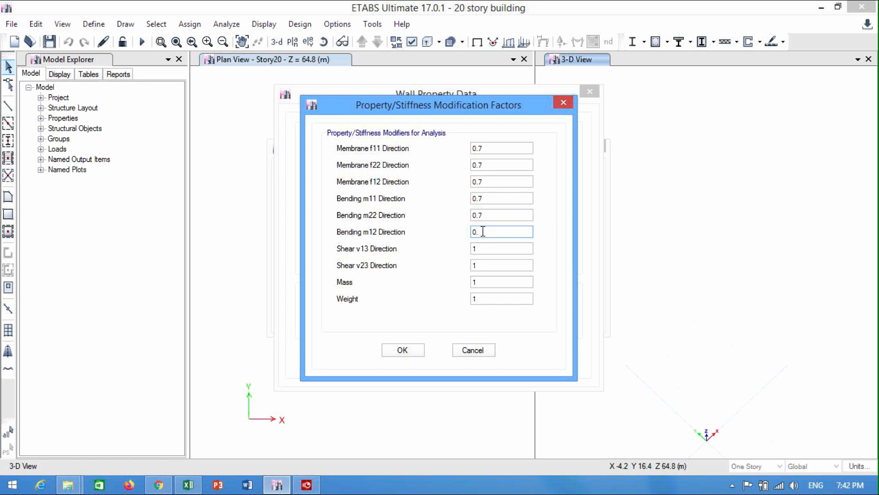
type("7")
left_click(403, 350)
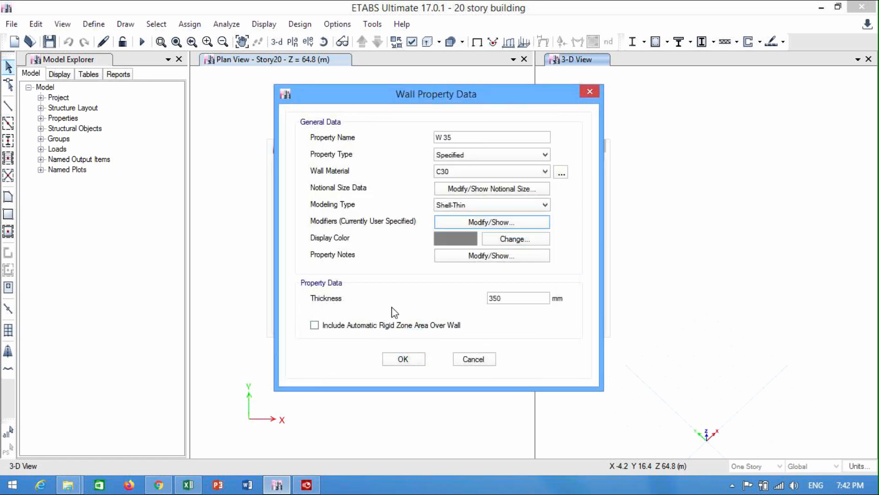
left_click(411, 359)
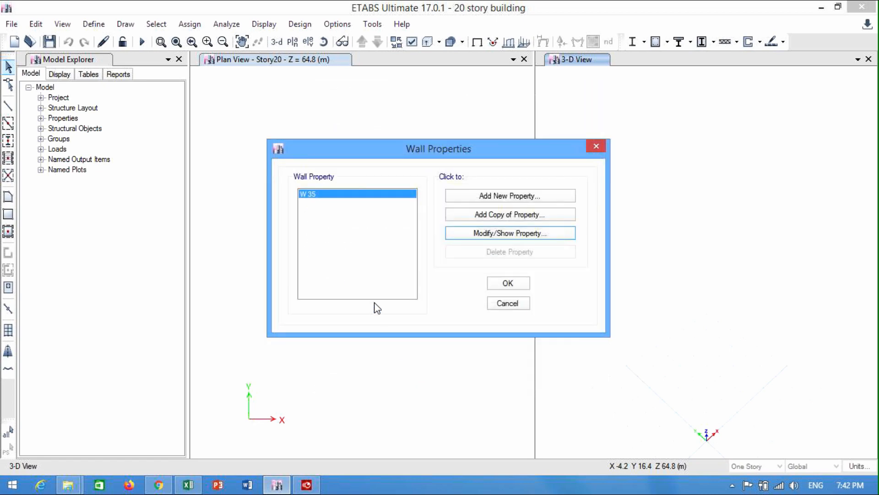
- Add a copy of the W 35 wall named W 30 with a 300 mm thickness, check its stiffness modifiers and save it
left_click(499, 215)
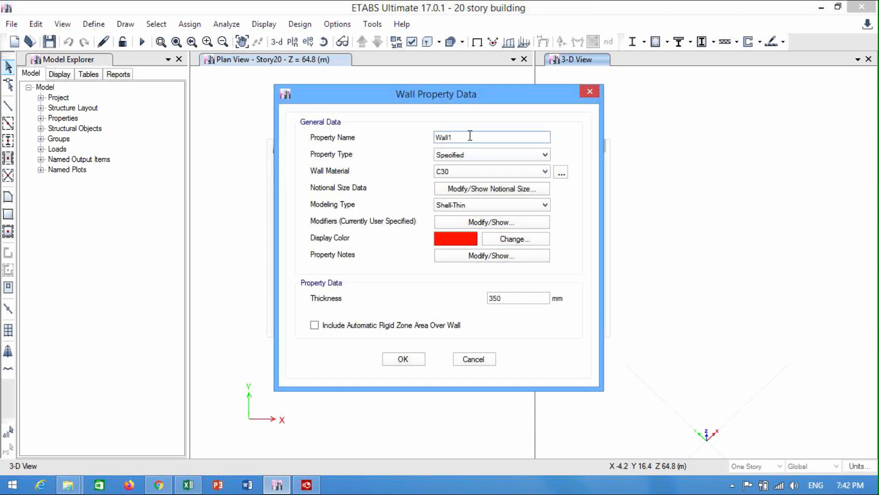
left_click_drag(470, 136, 429, 138)
type("W 30")
double_click(514, 298)
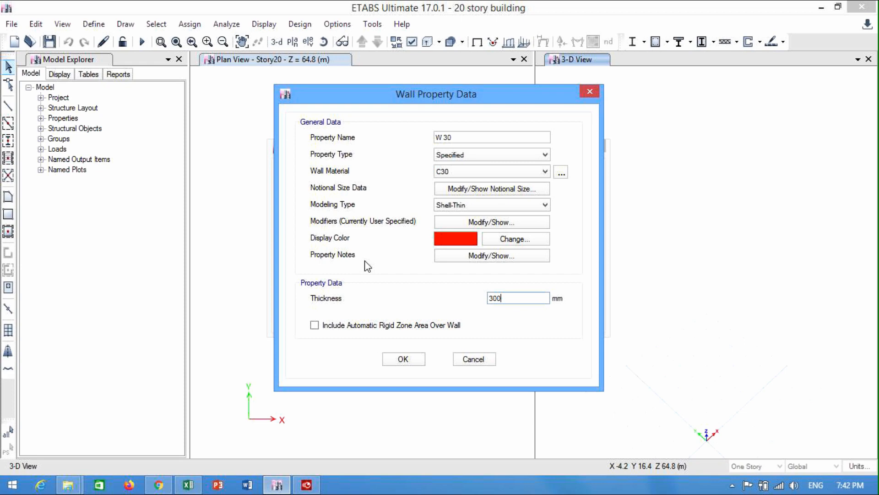
left_click(467, 223)
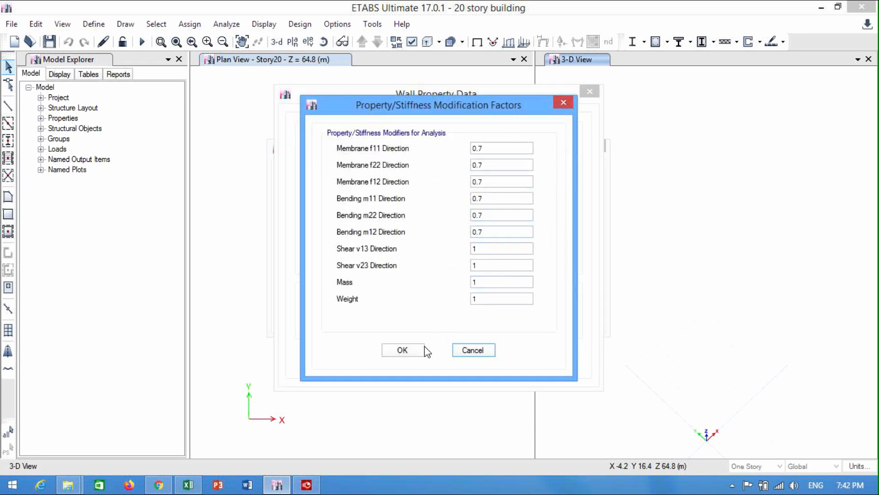
left_click(410, 352)
left_click(416, 359)
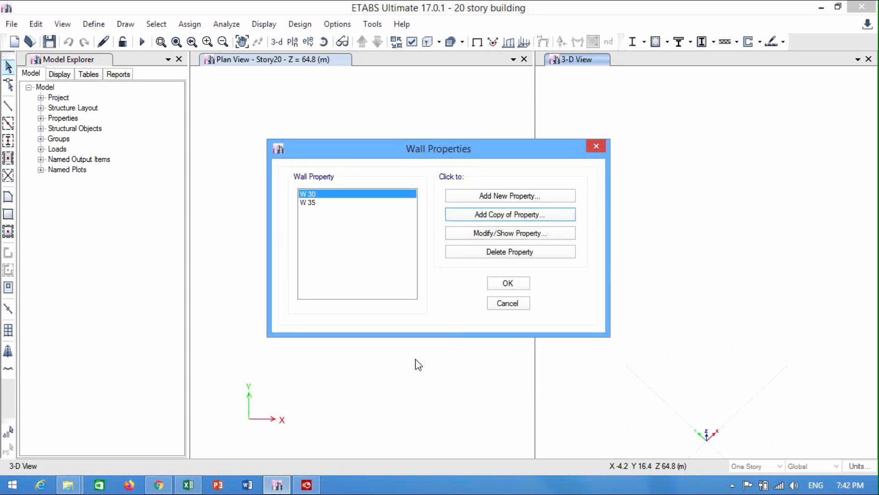
- Add a copy of the W 30 wall named W 25 with a 250 mm thickness, save it and finish the wall section definitions
left_click(496, 220)
left_click_drag(481, 138, 443, 145)
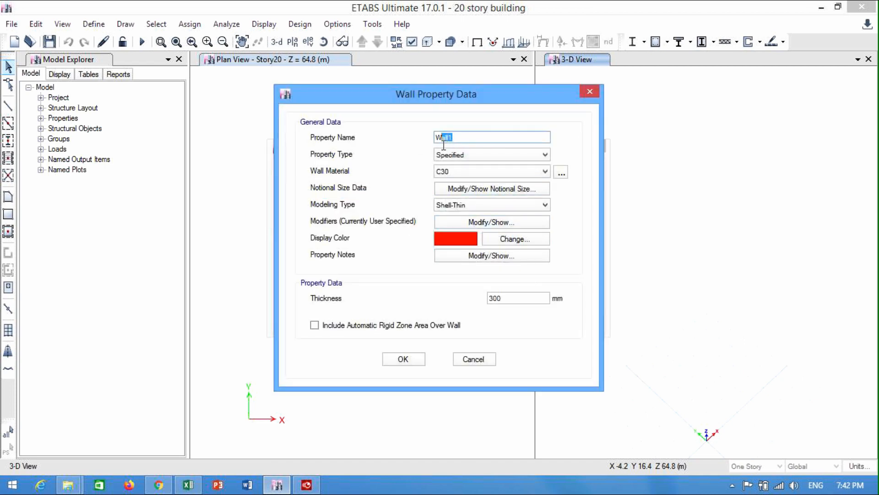
key("BackSpace")
double_click(500, 298)
type("250")
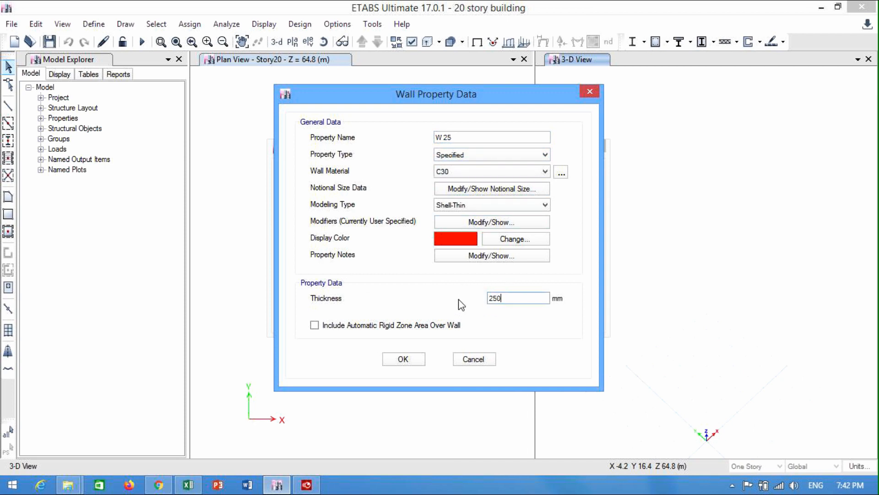
left_click(451, 222)
left_click(401, 351)
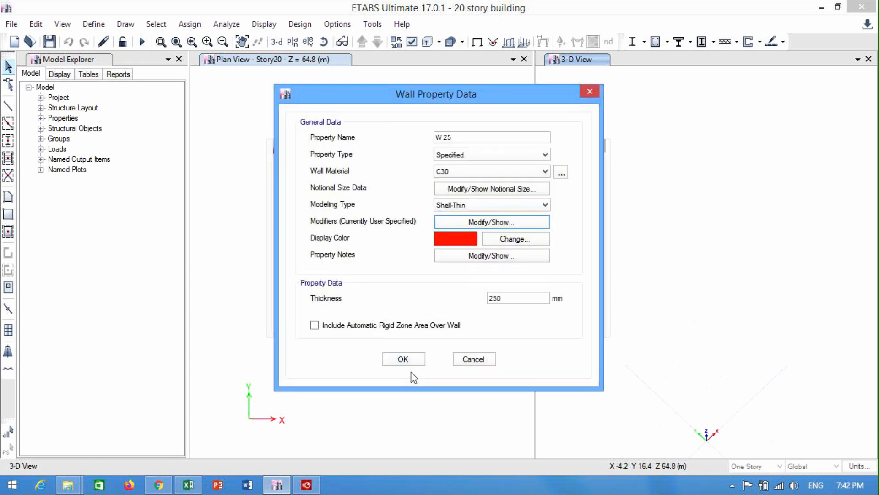
left_click(417, 359)
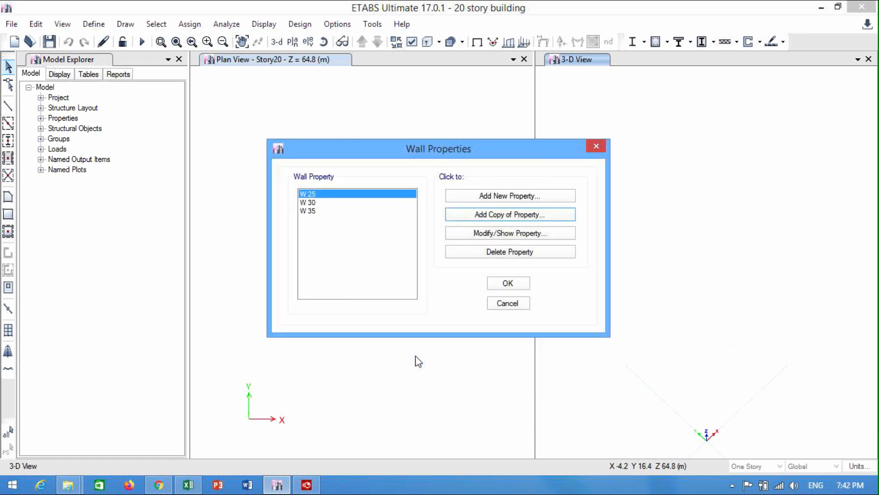
left_click(504, 285)
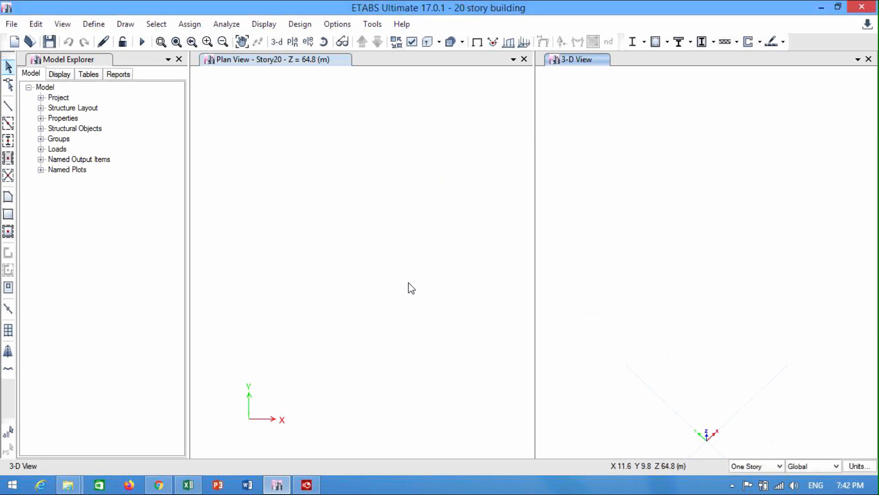